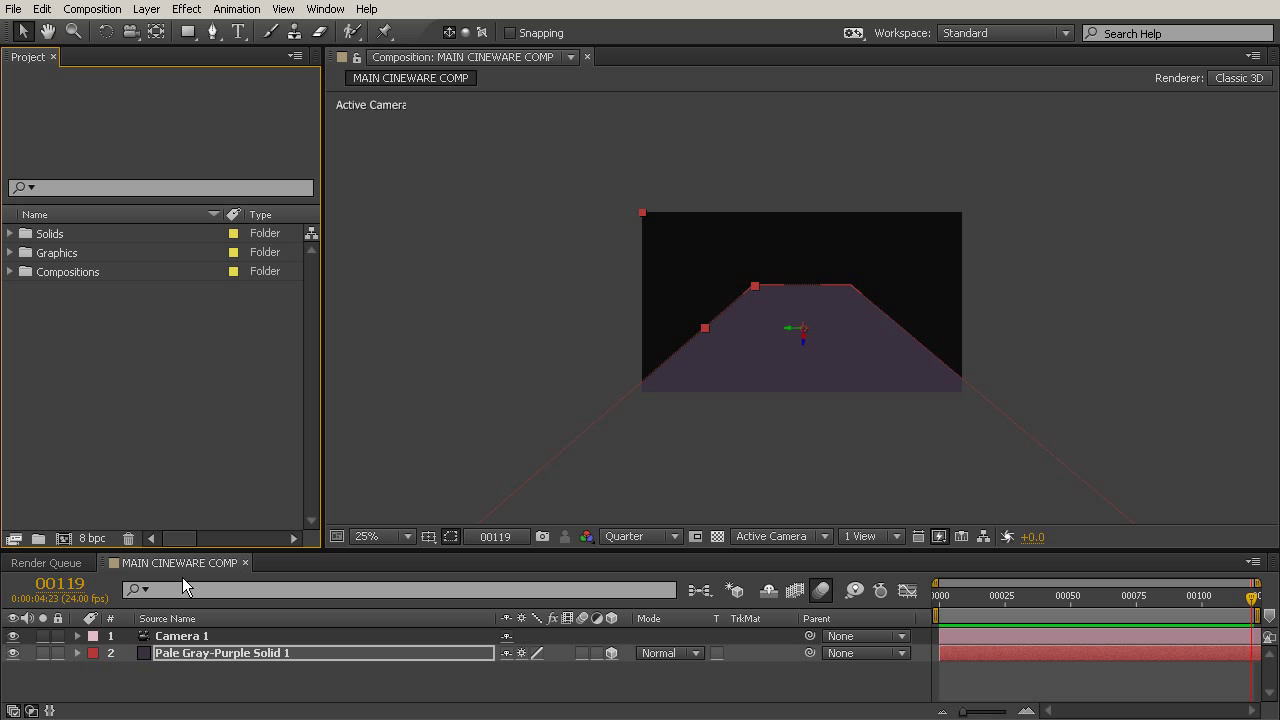
Scrub the comp back to frame 00000 and select the Camera 1 and Pale Gray-Purple Solid 1 layers
mouse_move(1252, 597)
mouse_down()
mouse_move(903, 597)
mouse_move(1252, 597)
mouse_up()
click(190, 635)
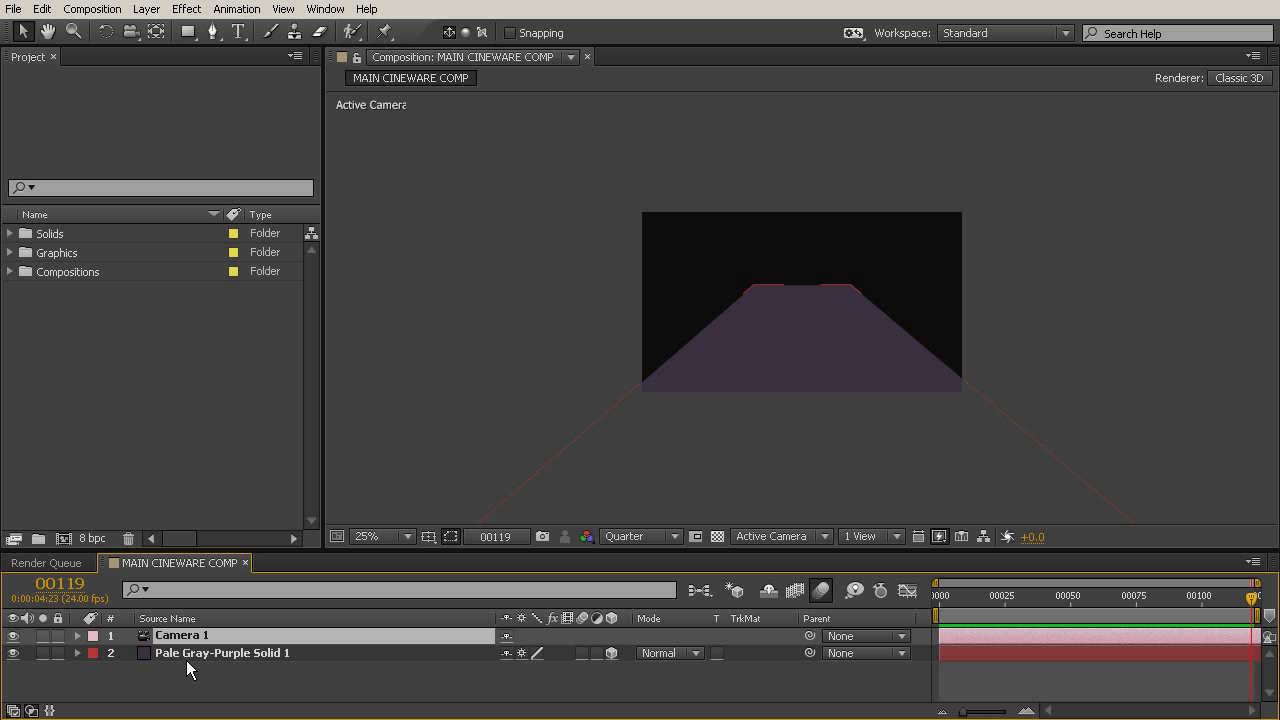
click(191, 652)
drag(1003, 600, 1256, 625)
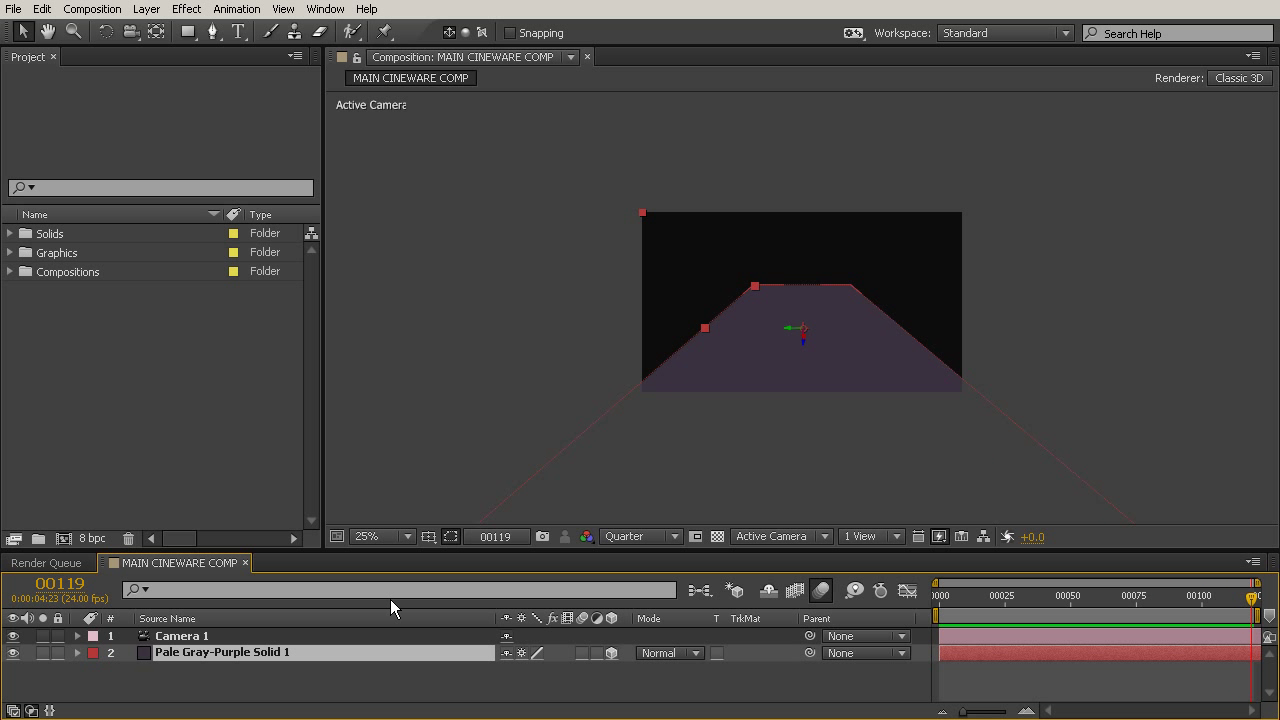
mouse_move(1256, 598)
mouse_down()
mouse_move(854, 598)
mouse_move(1254, 600)
mouse_up()
Save a new MAXON CINEMA 4D file named Platonic.c4d in the Reference Files folder
click(13, 9)
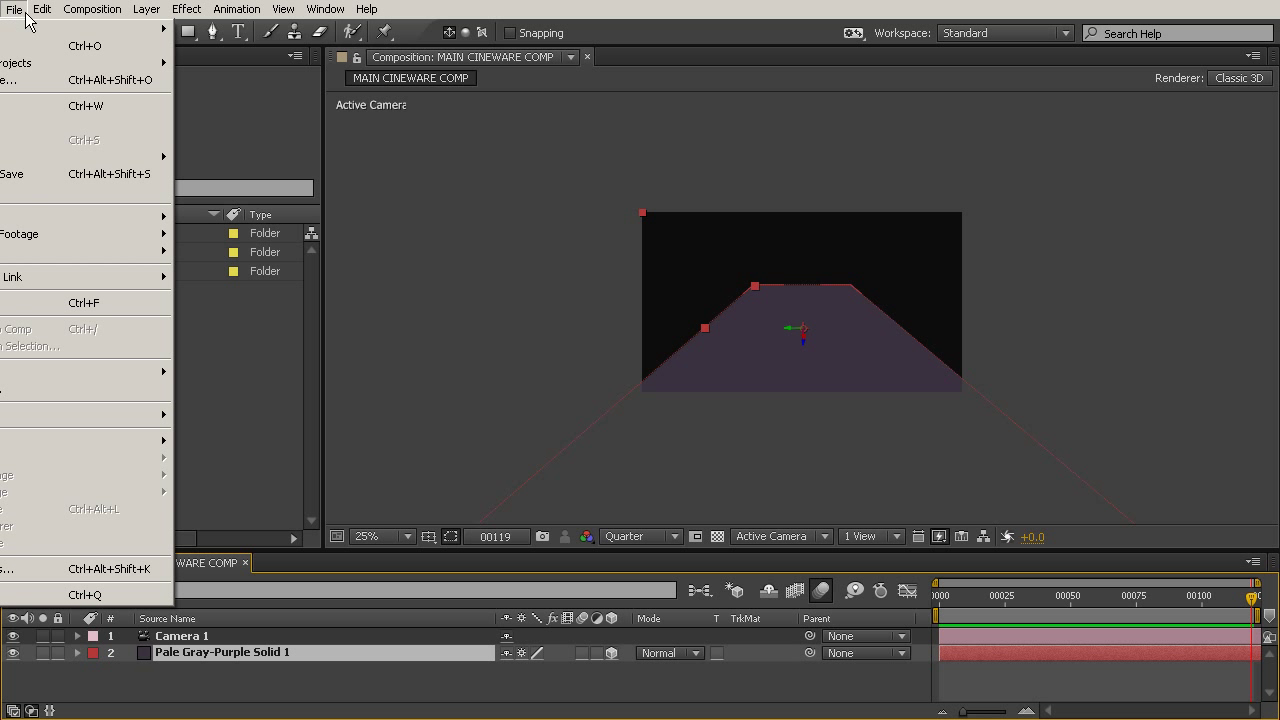
mouse_move(17, 28)
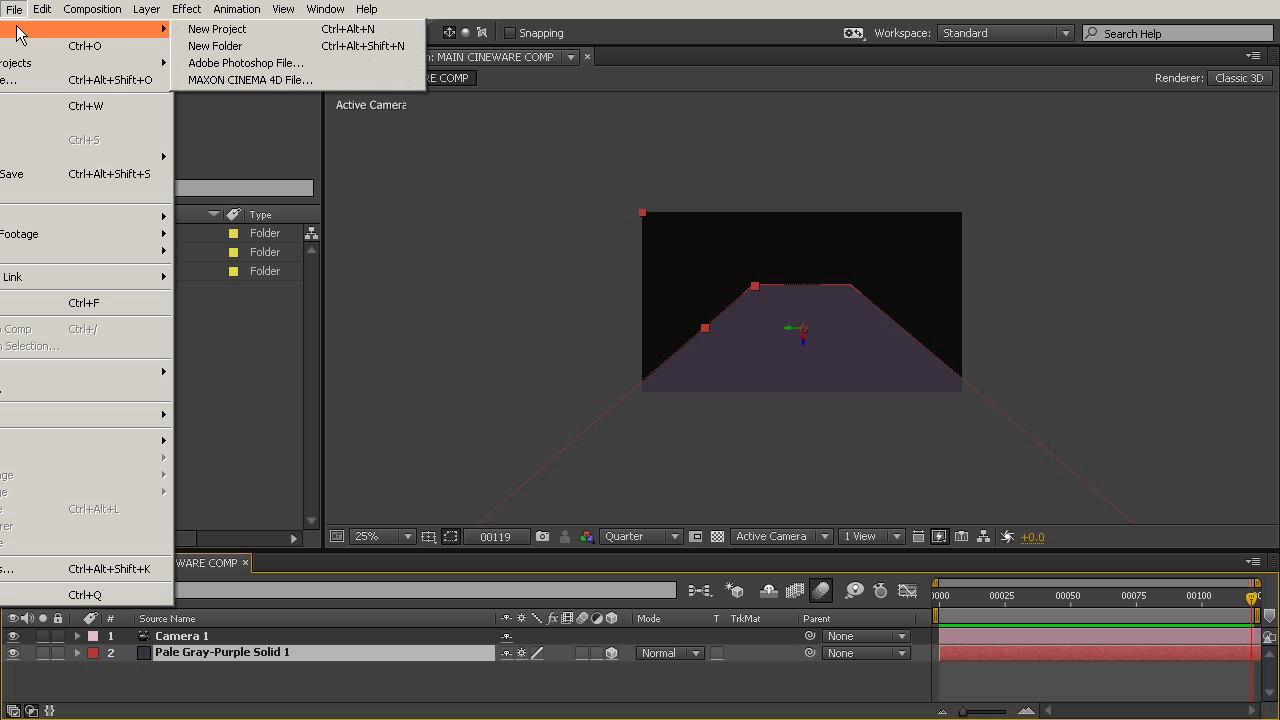
click(253, 77)
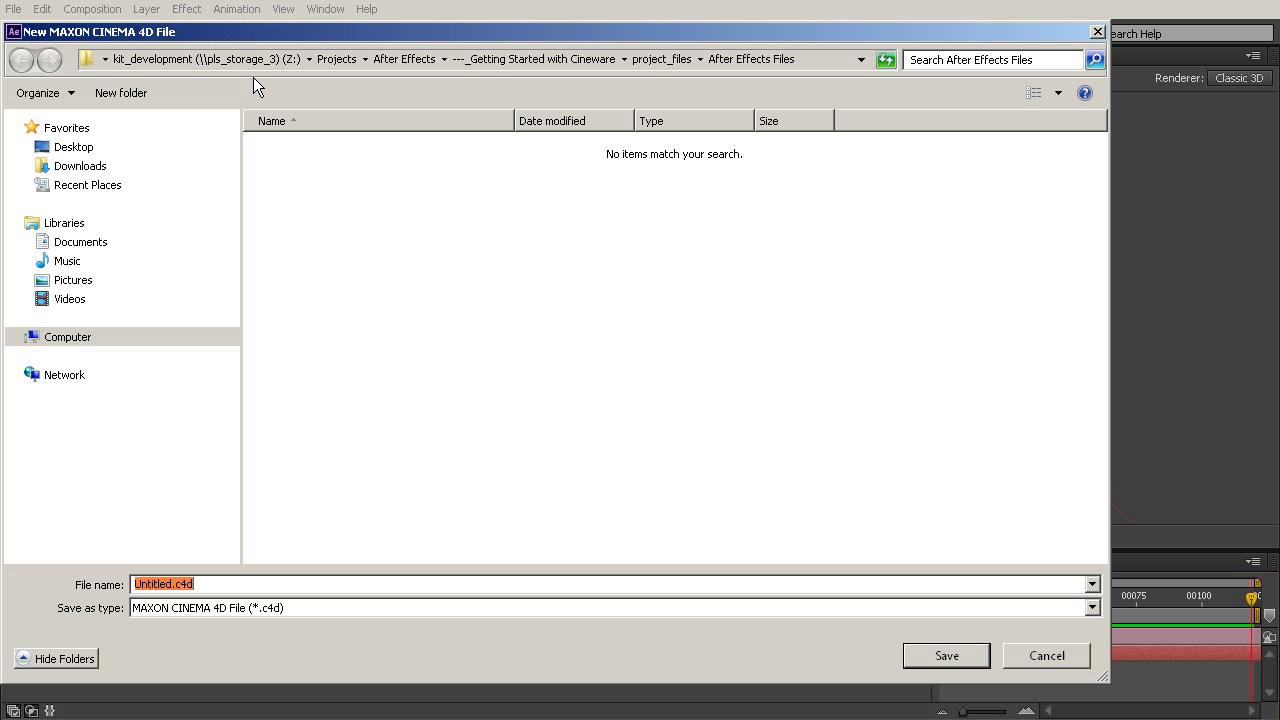
drag(345, 37, 407, 31)
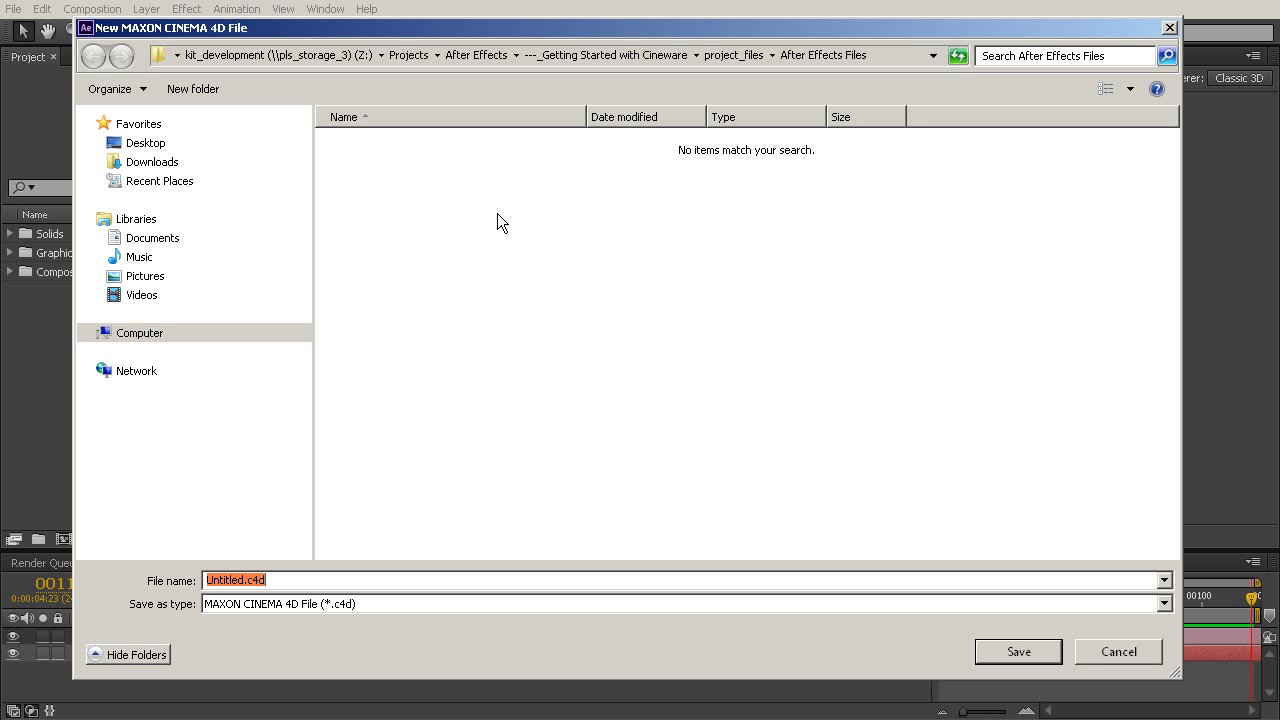
click(723, 55)
double_click(381, 168)
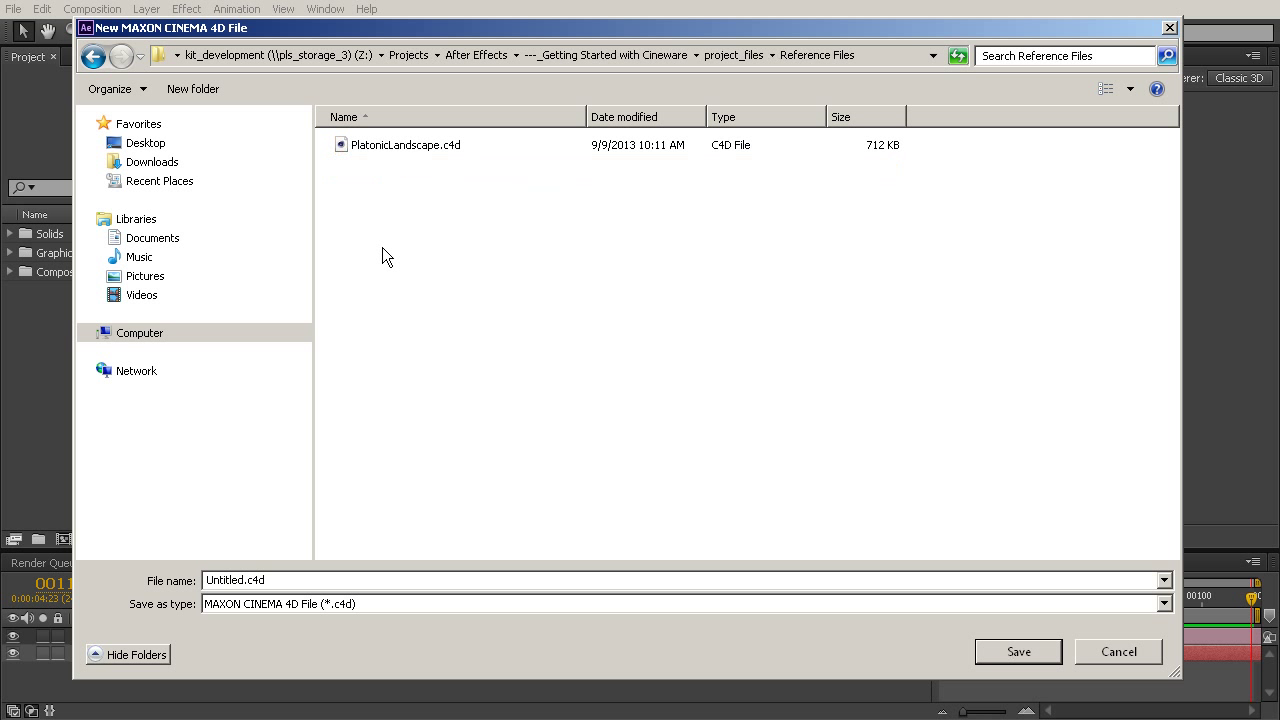
click(278, 580)
text(Platonic)
click(1013, 652)
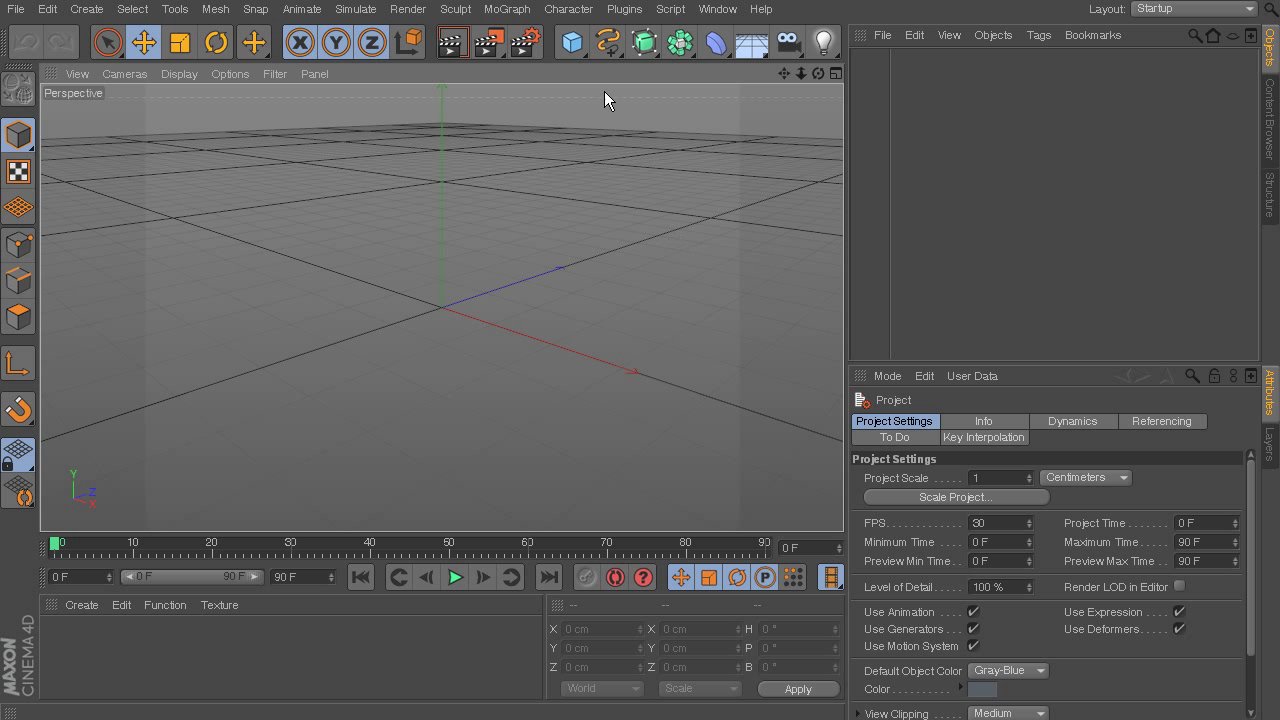
Add a Platonic primitive from the Cube palette and orbit the viewport to inspect it
click(572, 47)
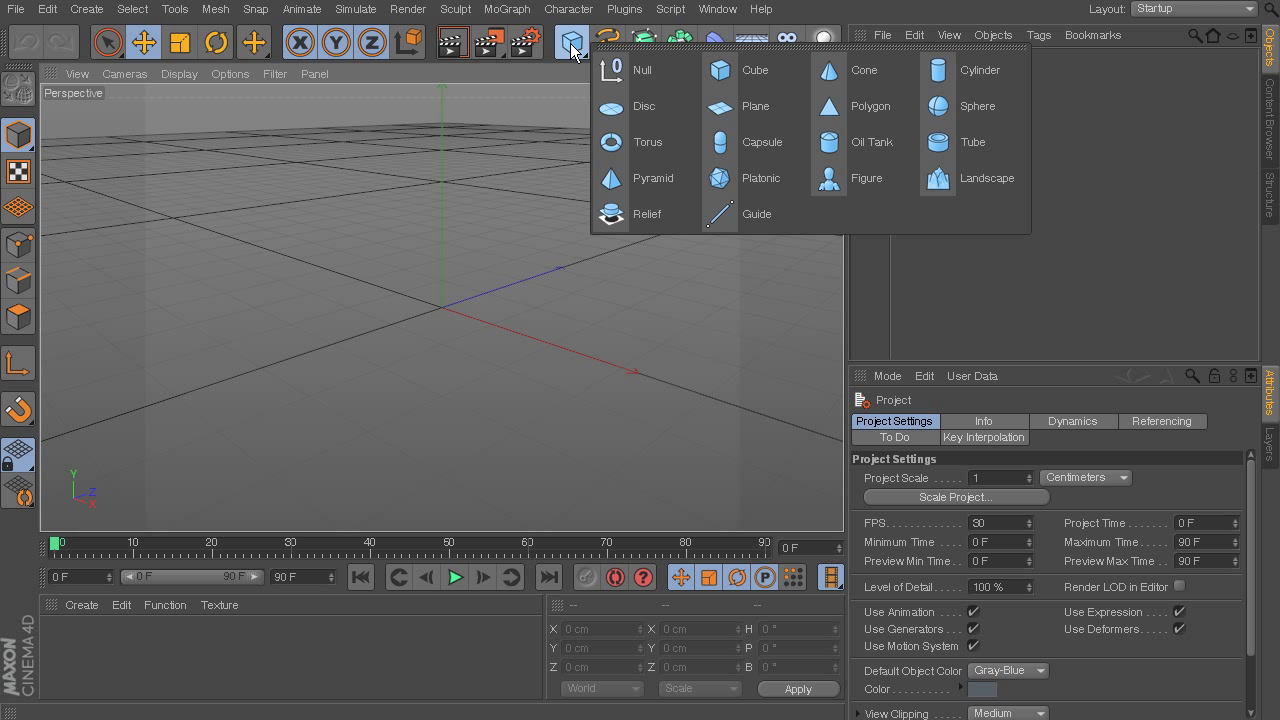
click(777, 180)
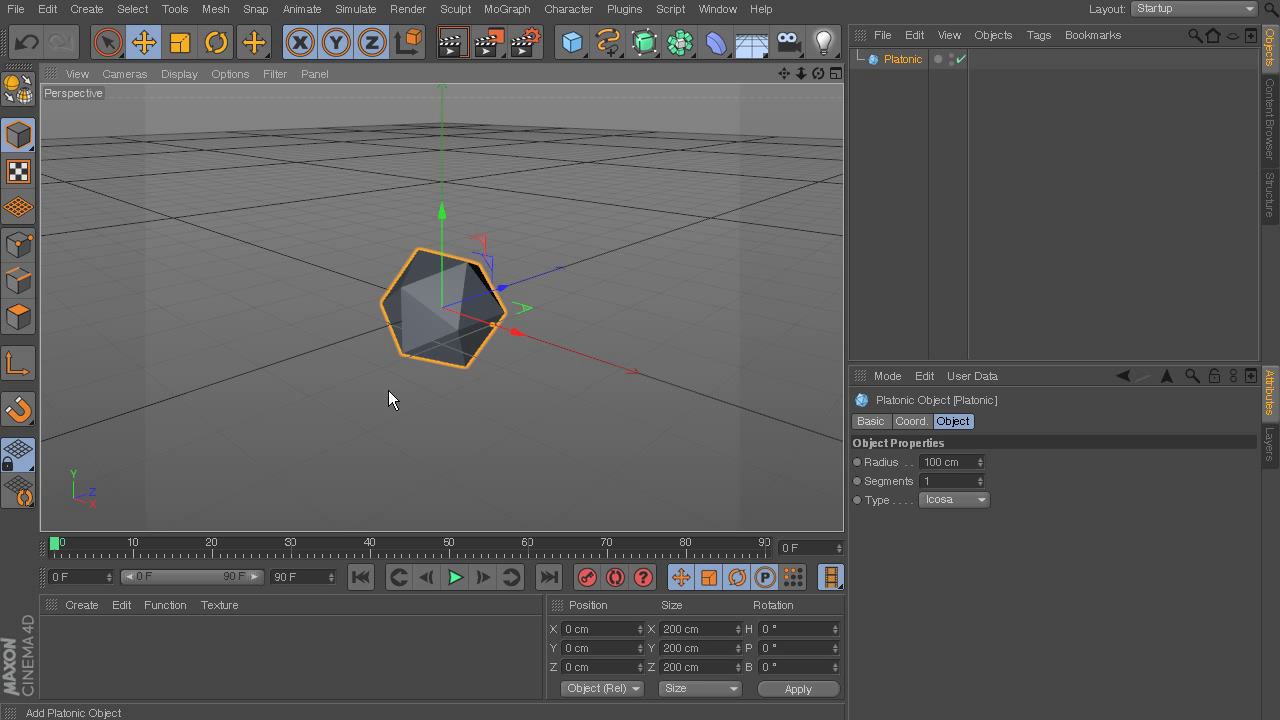
alt+drag(365, 367, 730, 270)
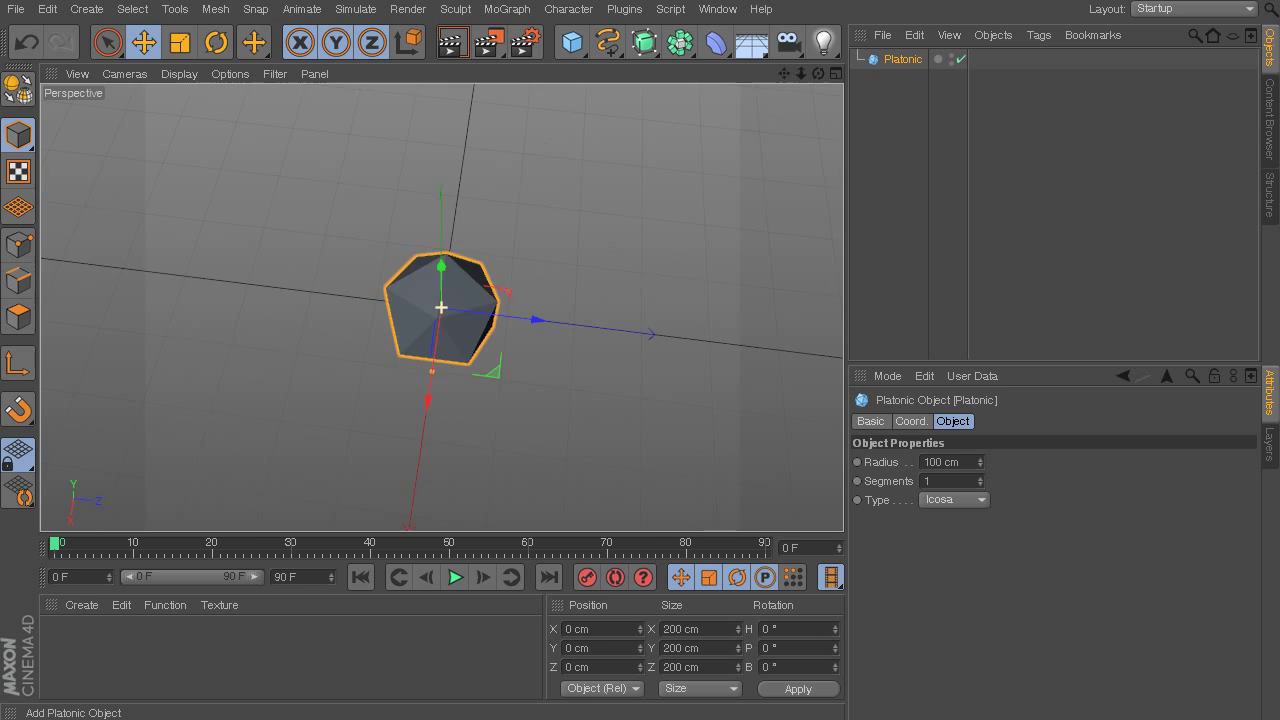
alt+drag(800, 300, 215, 351)
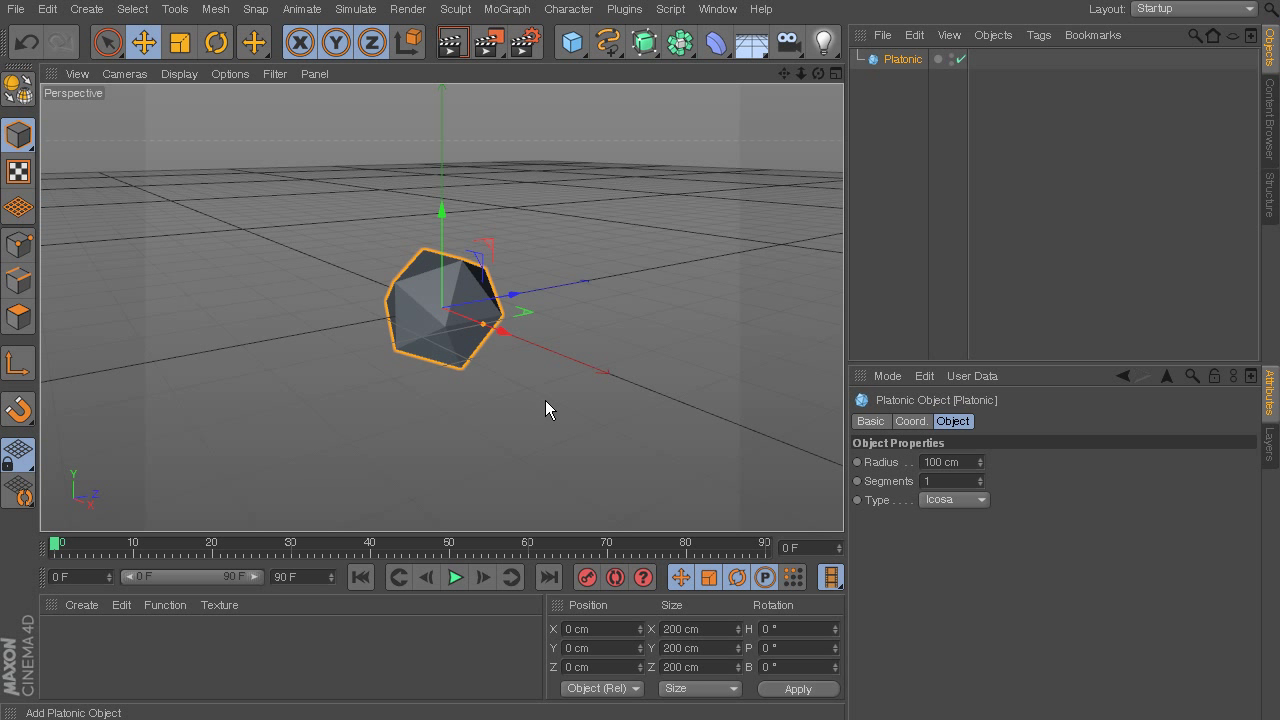
Open PlatonicLandscape.c4d from Reference Files and orbit over the scattered solids
click(16, 9)
click(44, 58)
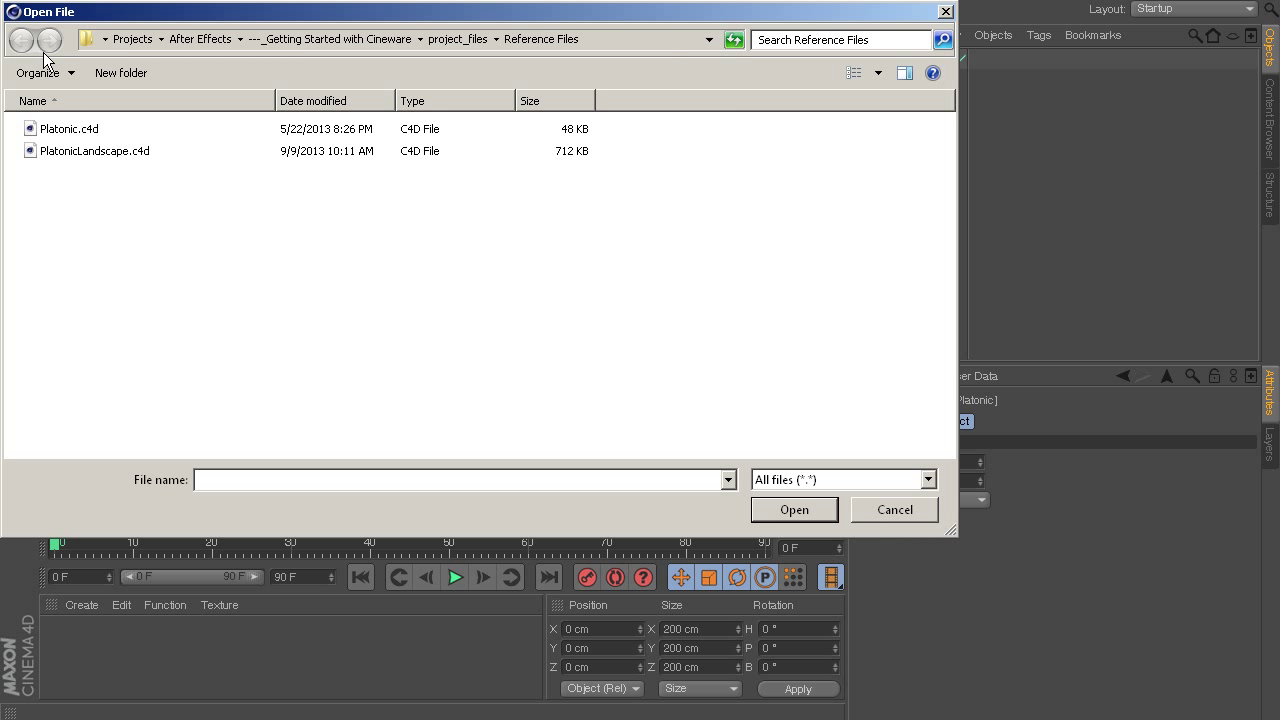
drag(243, 17, 351, 92)
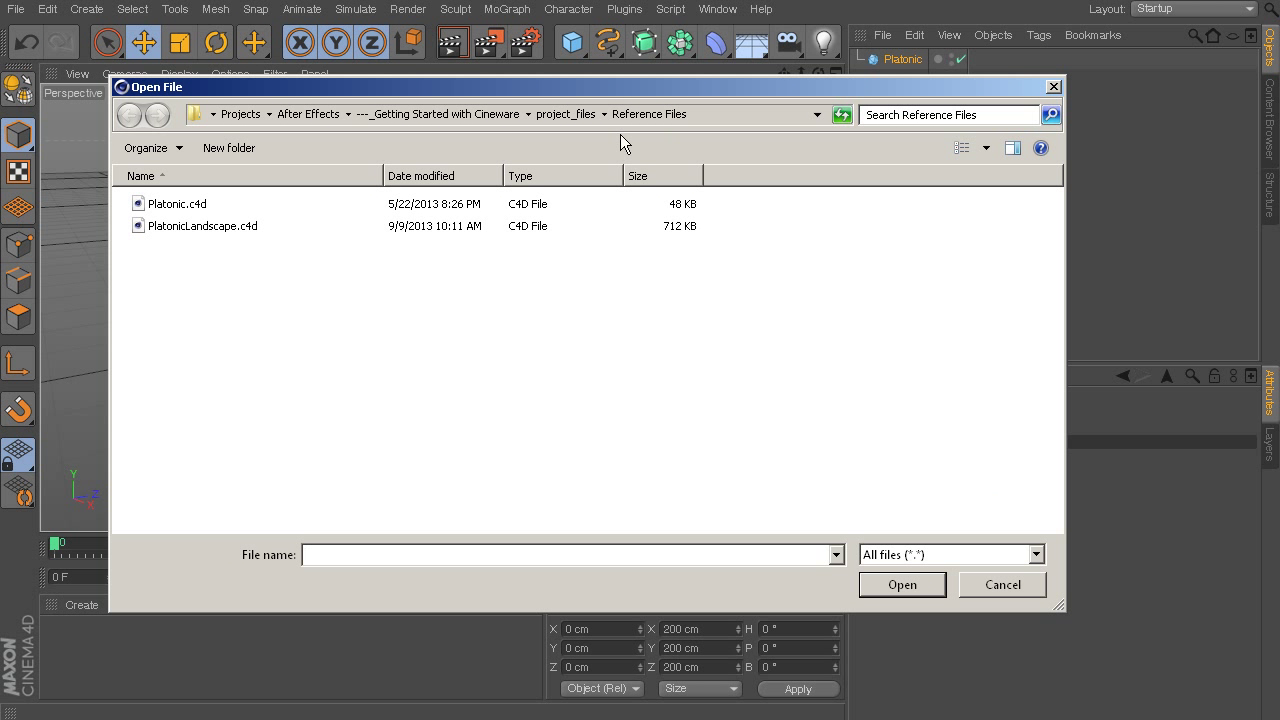
click(212, 226)
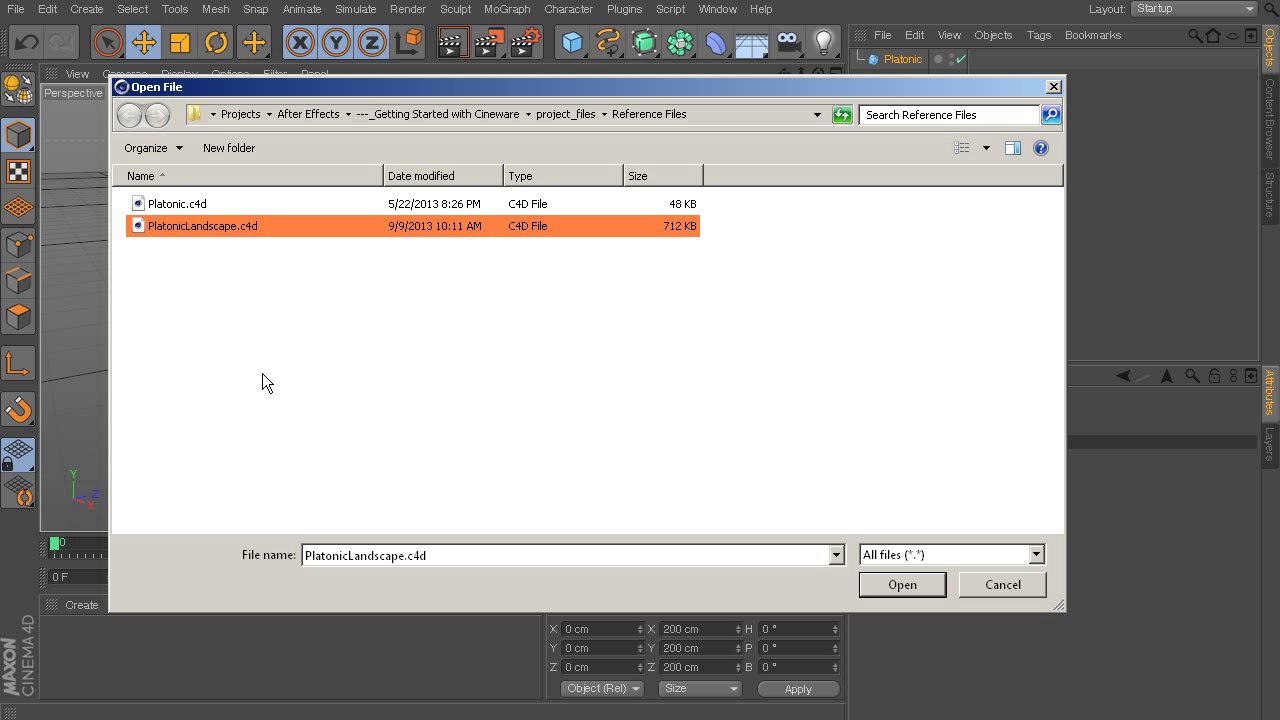
click(902, 585)
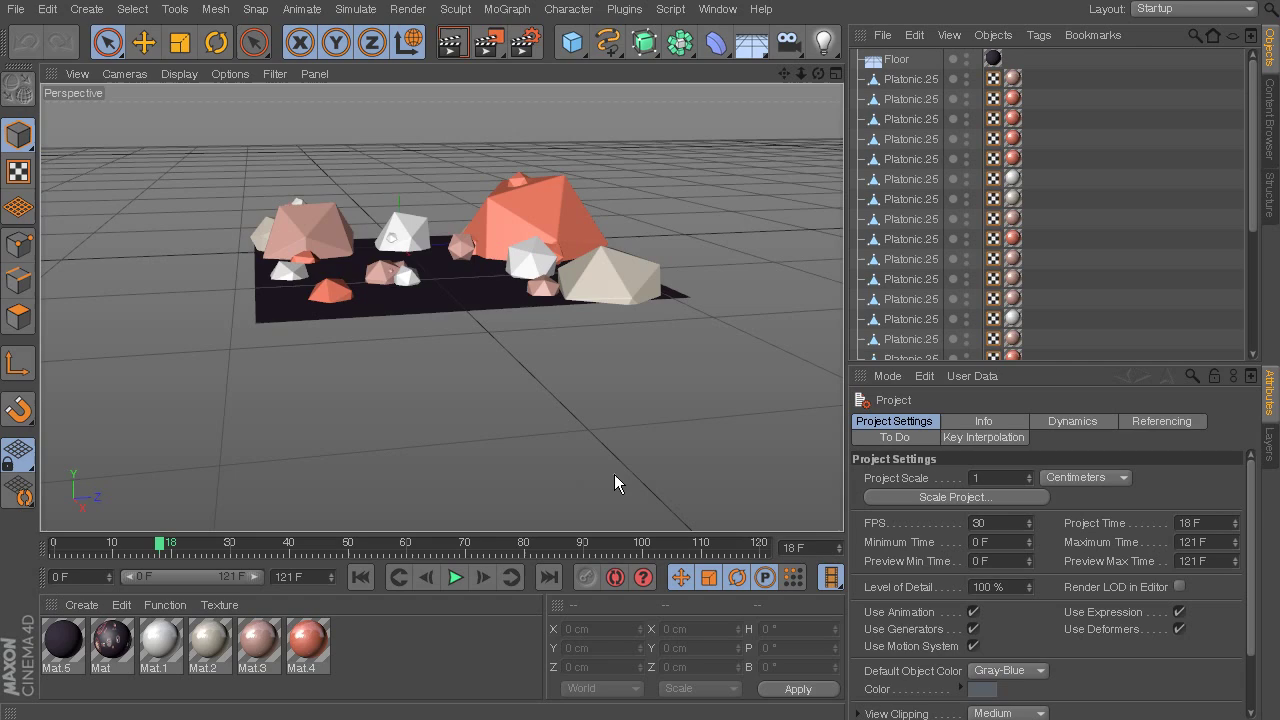
alt+drag(157, 256, 815, 170)
scroll(709, 237, down, 10)
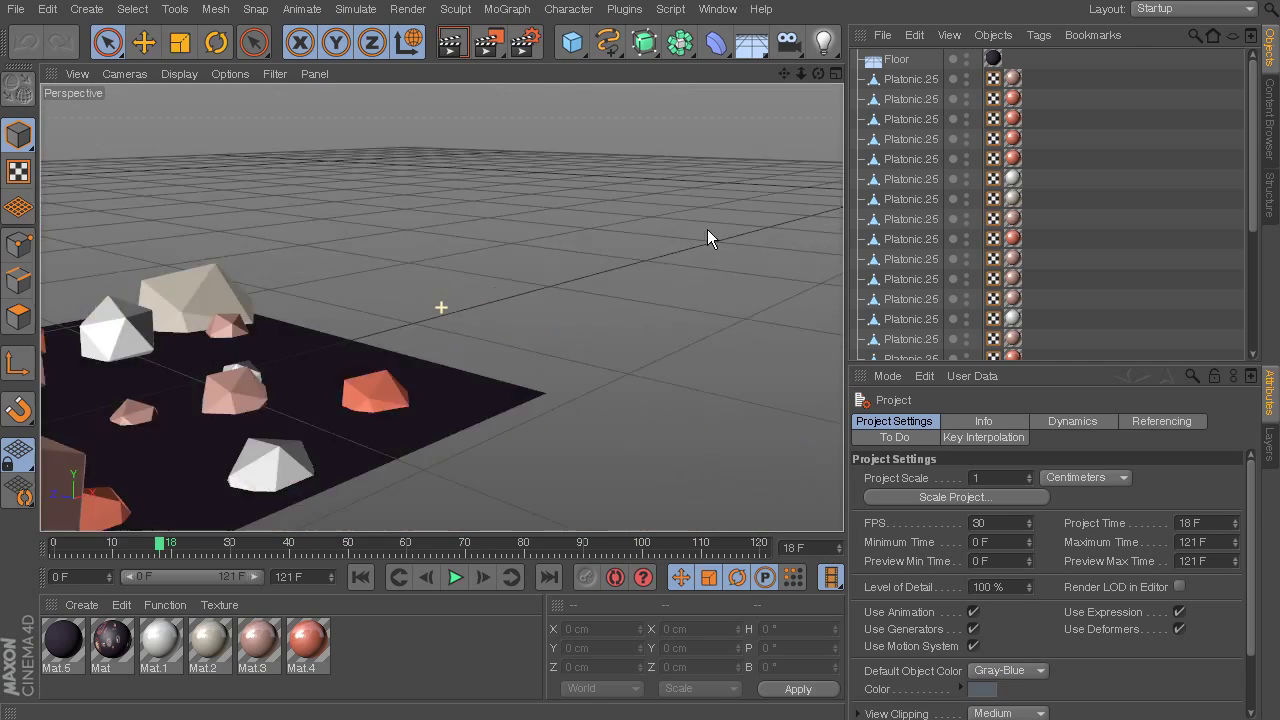
alt+drag(709, 237, 224, 240)
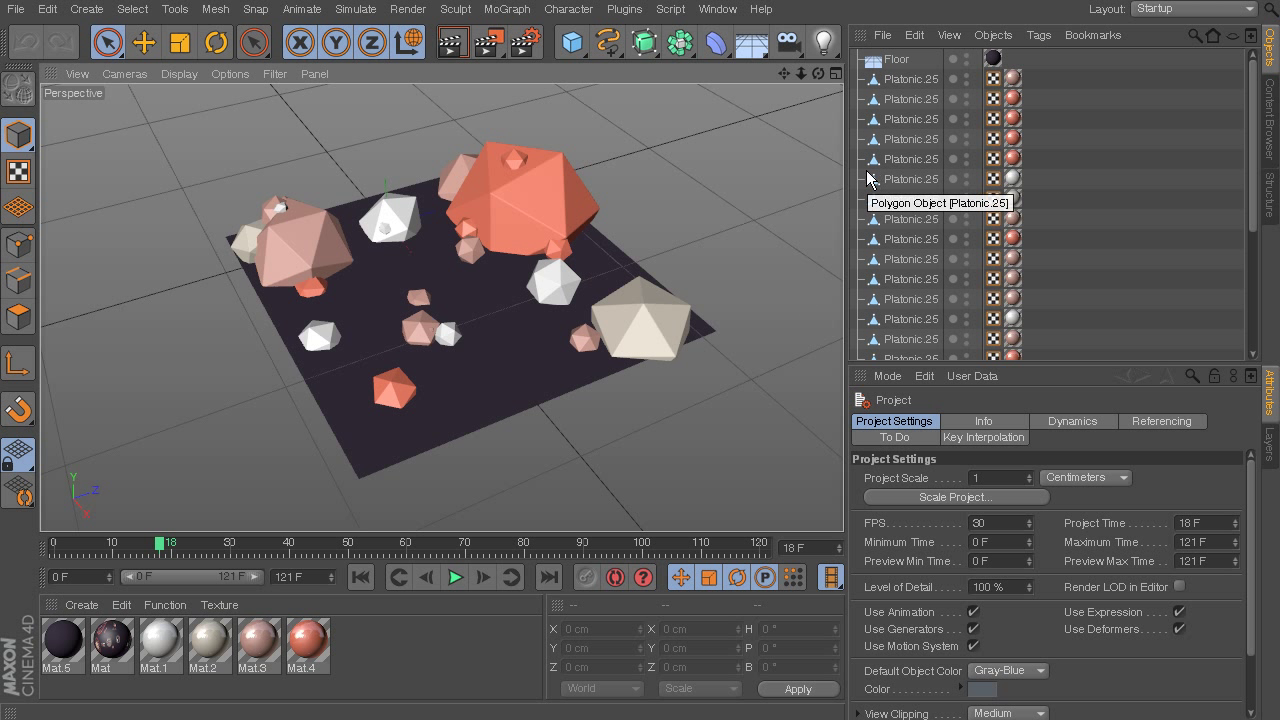
click(717, 10)
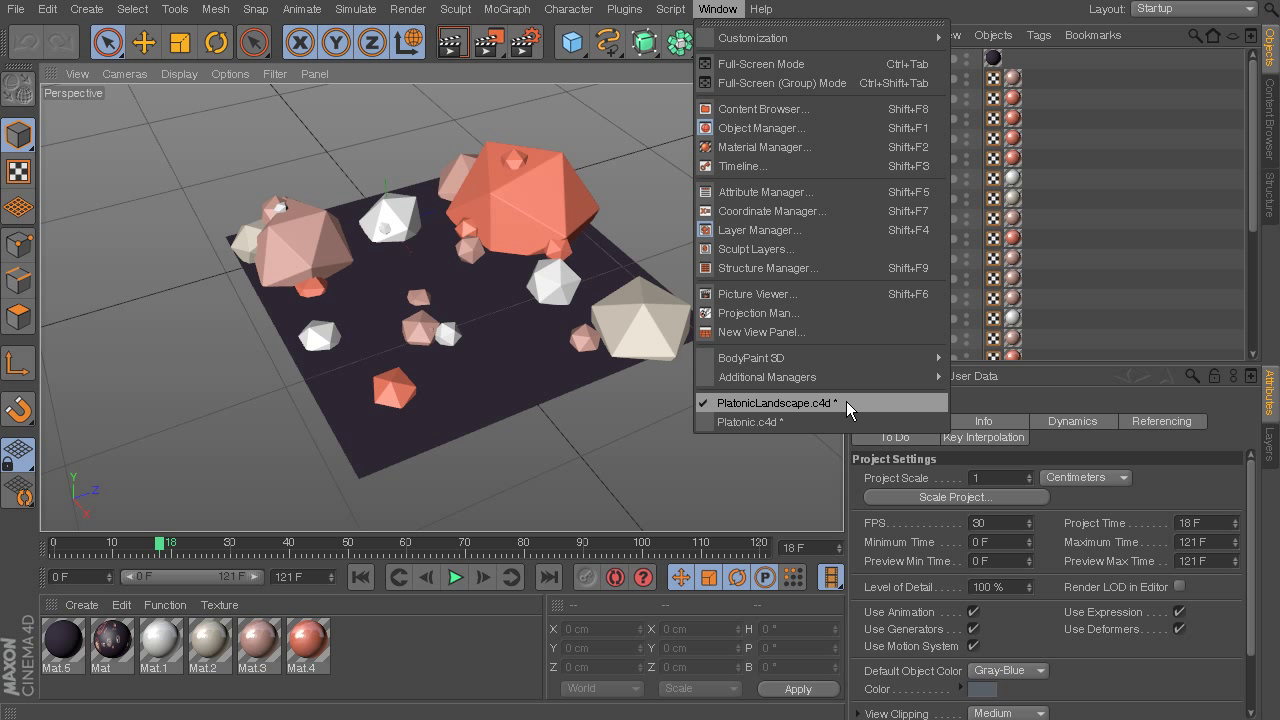
click(752, 422)
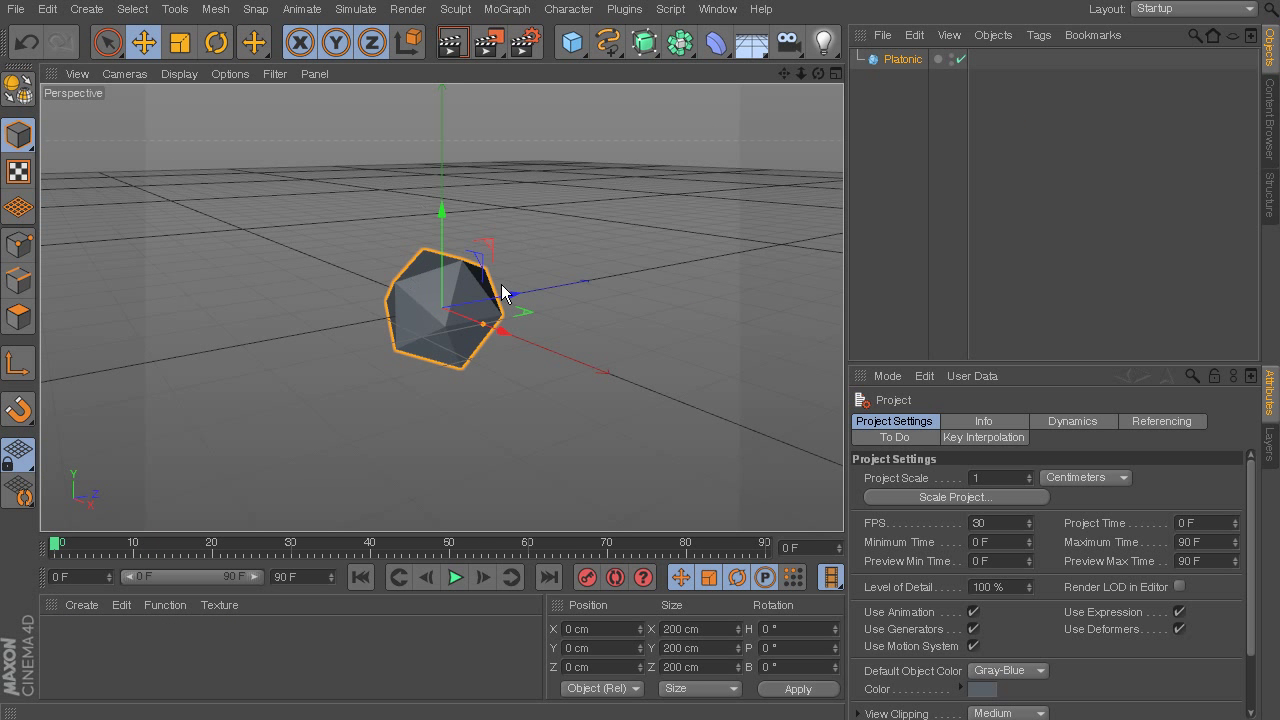
click(717, 9)
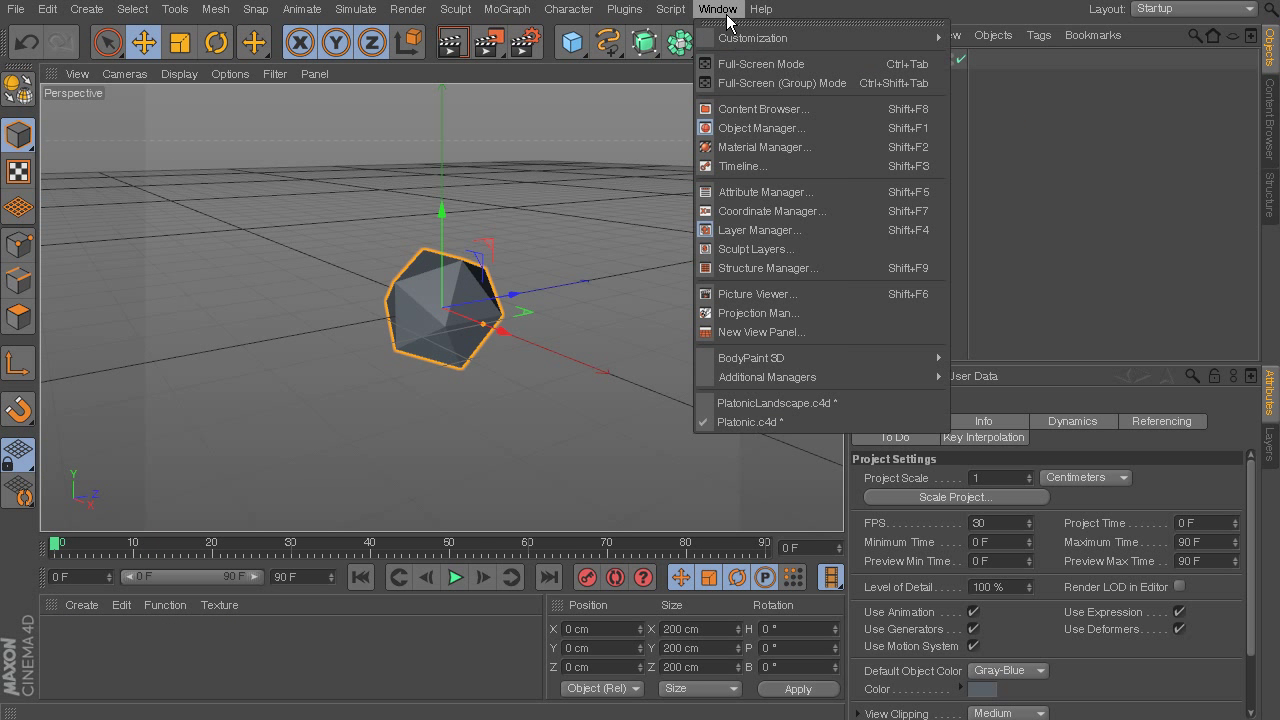
click(748, 404)
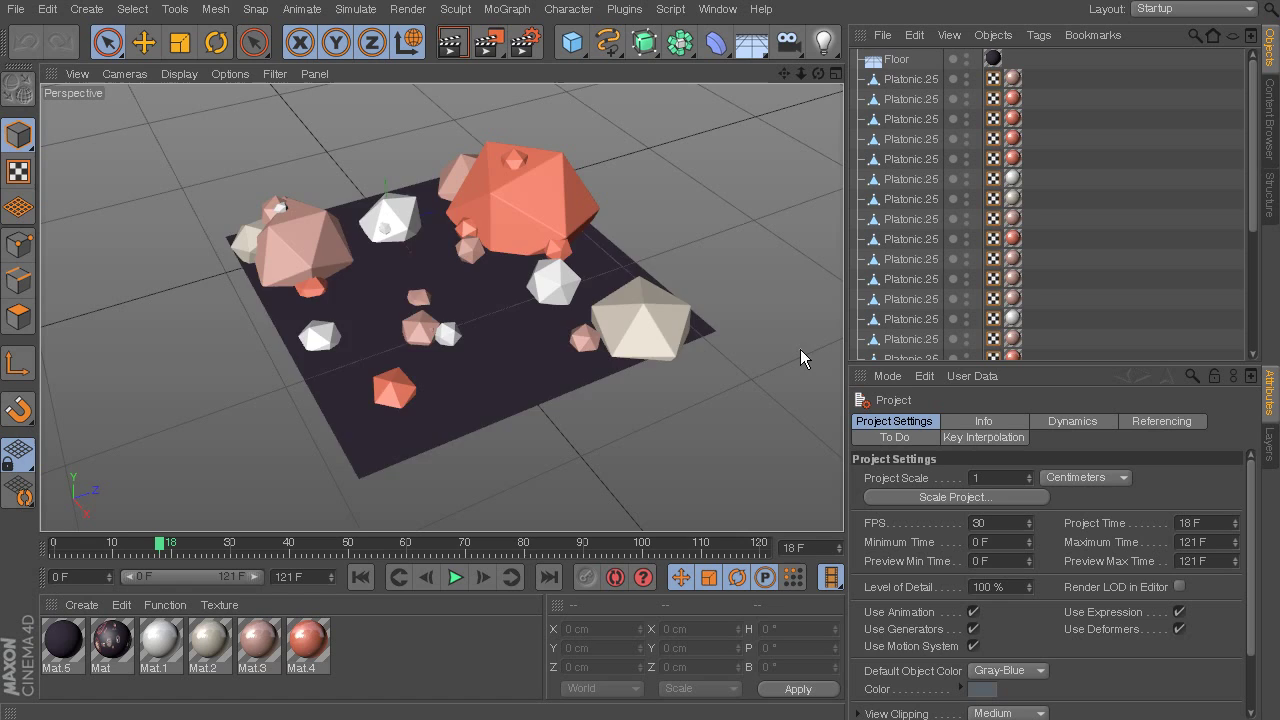
alt+drag(223, 222, 631, 235)
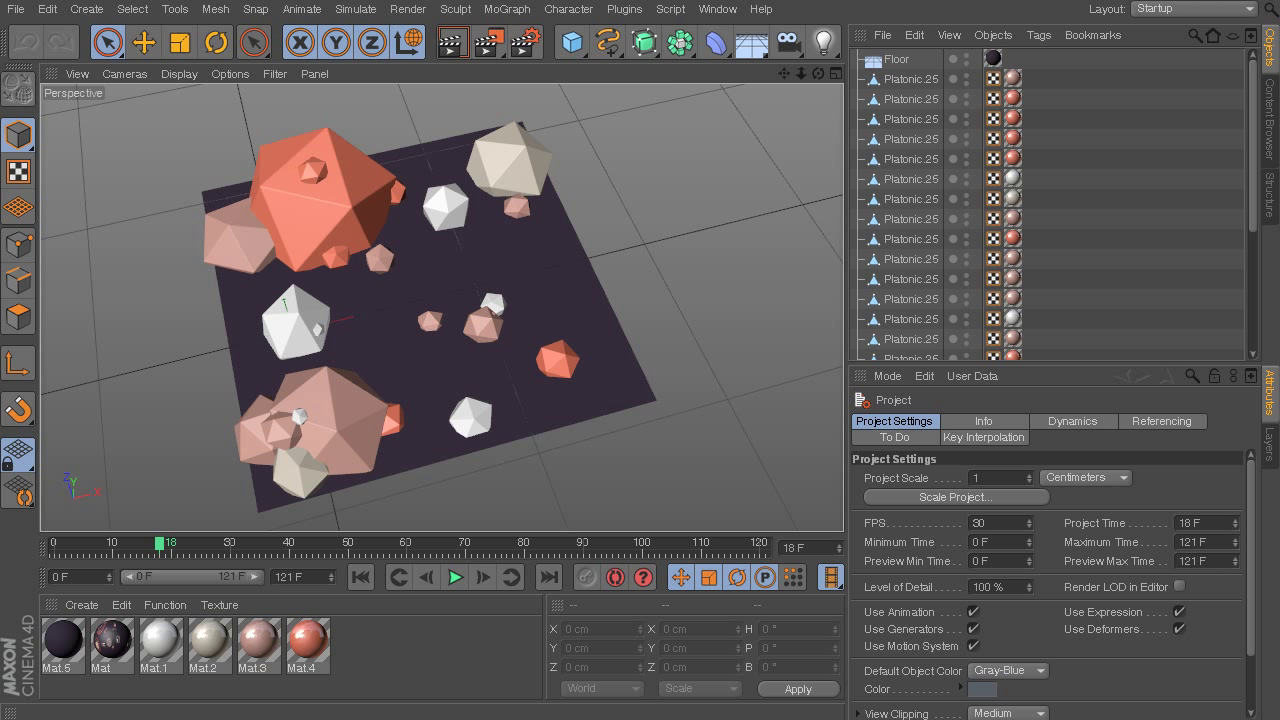
double_click(548, 1)
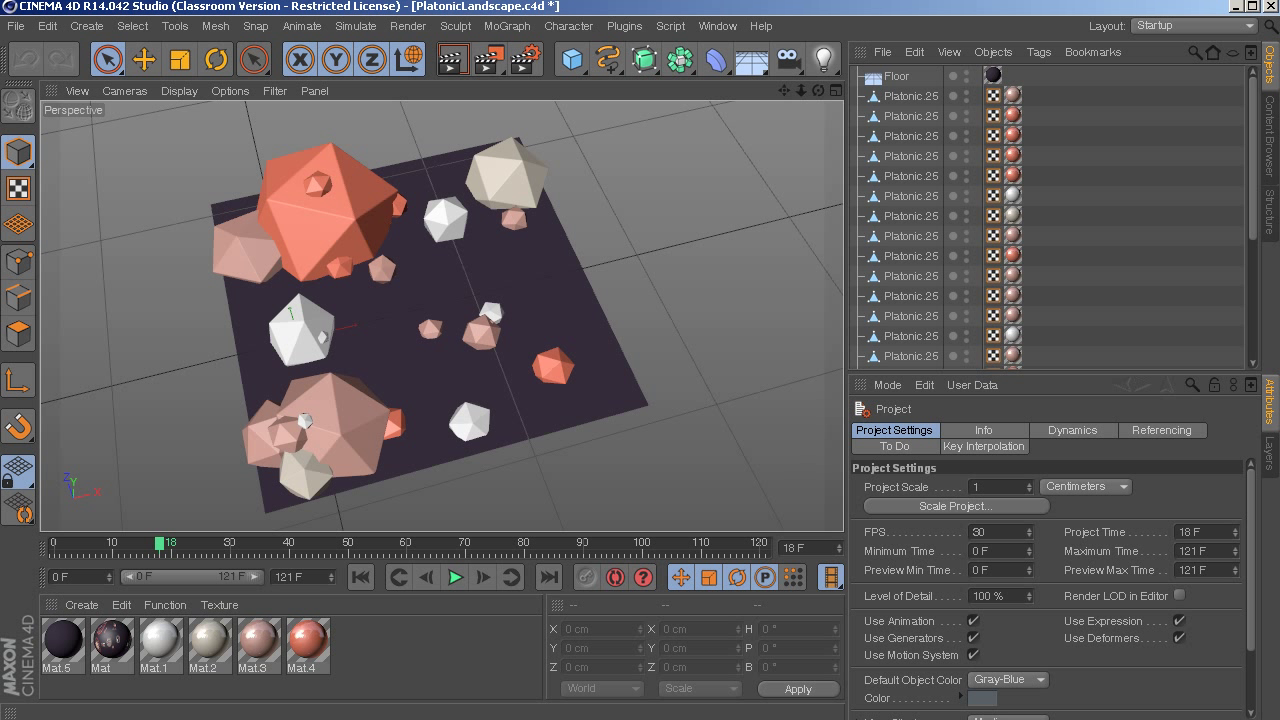
double_click(553, 12)
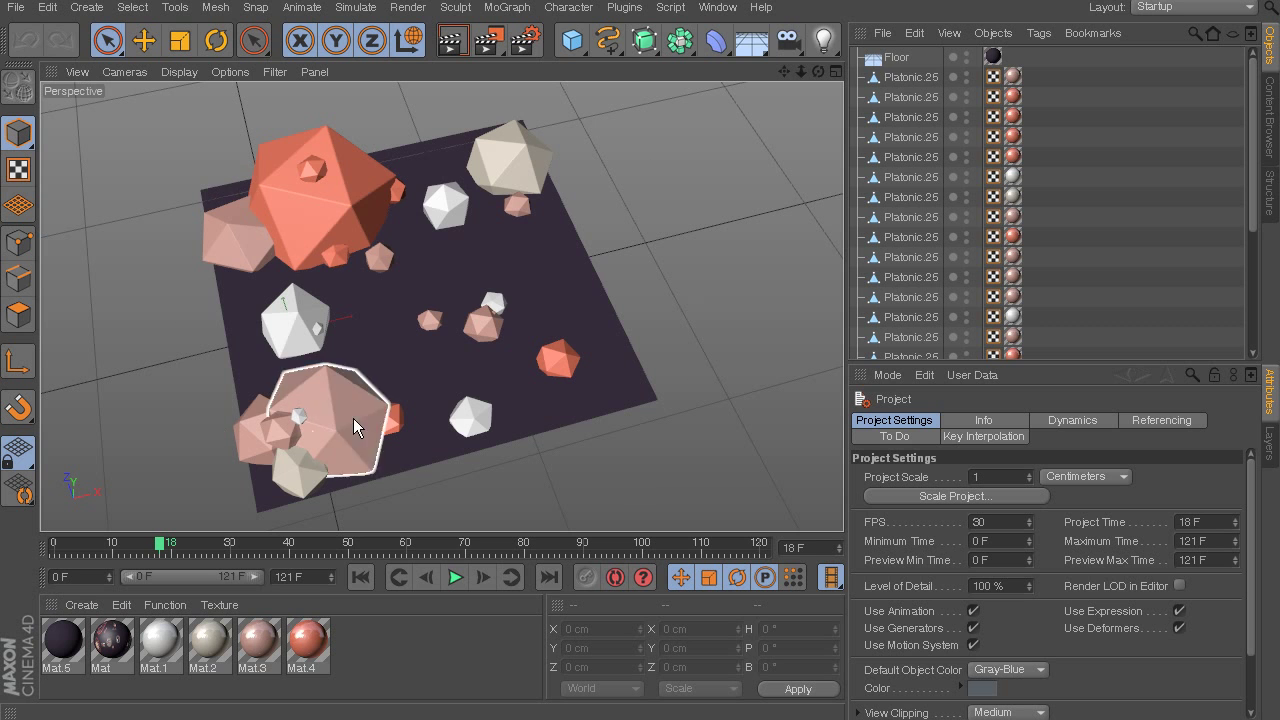
click(440, 378)
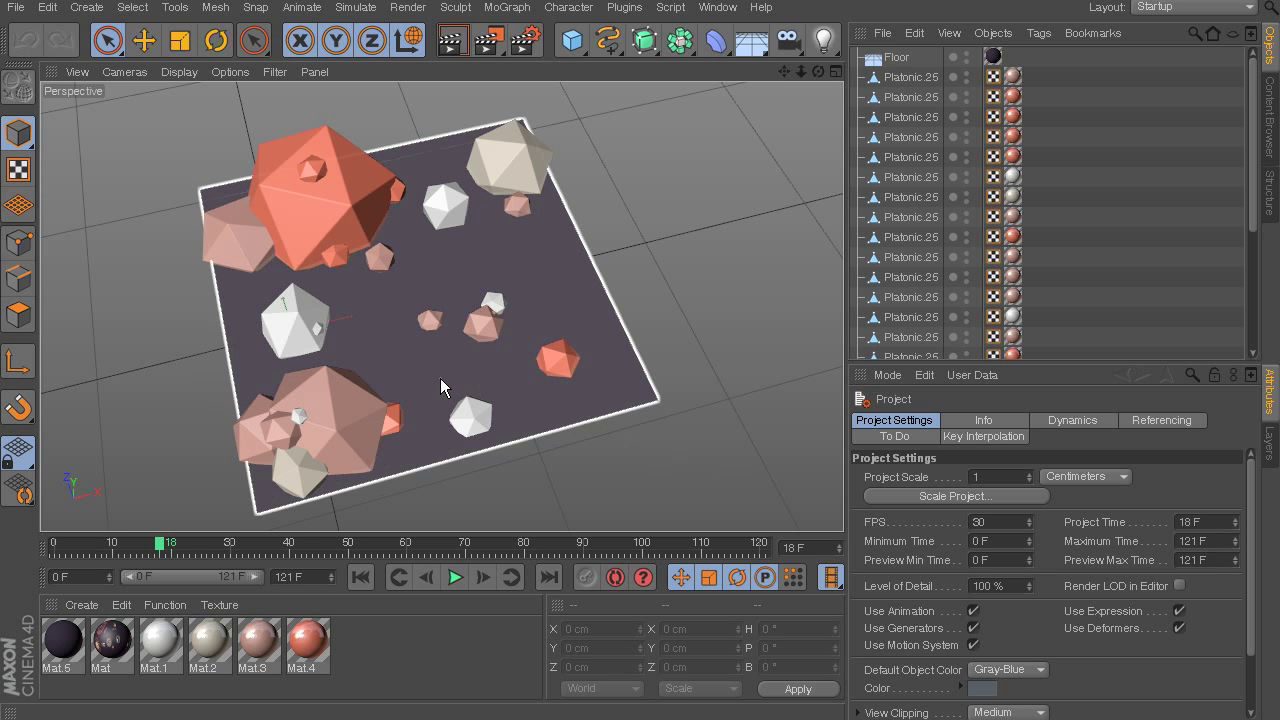
alt+drag(440, 378, 298, 233)
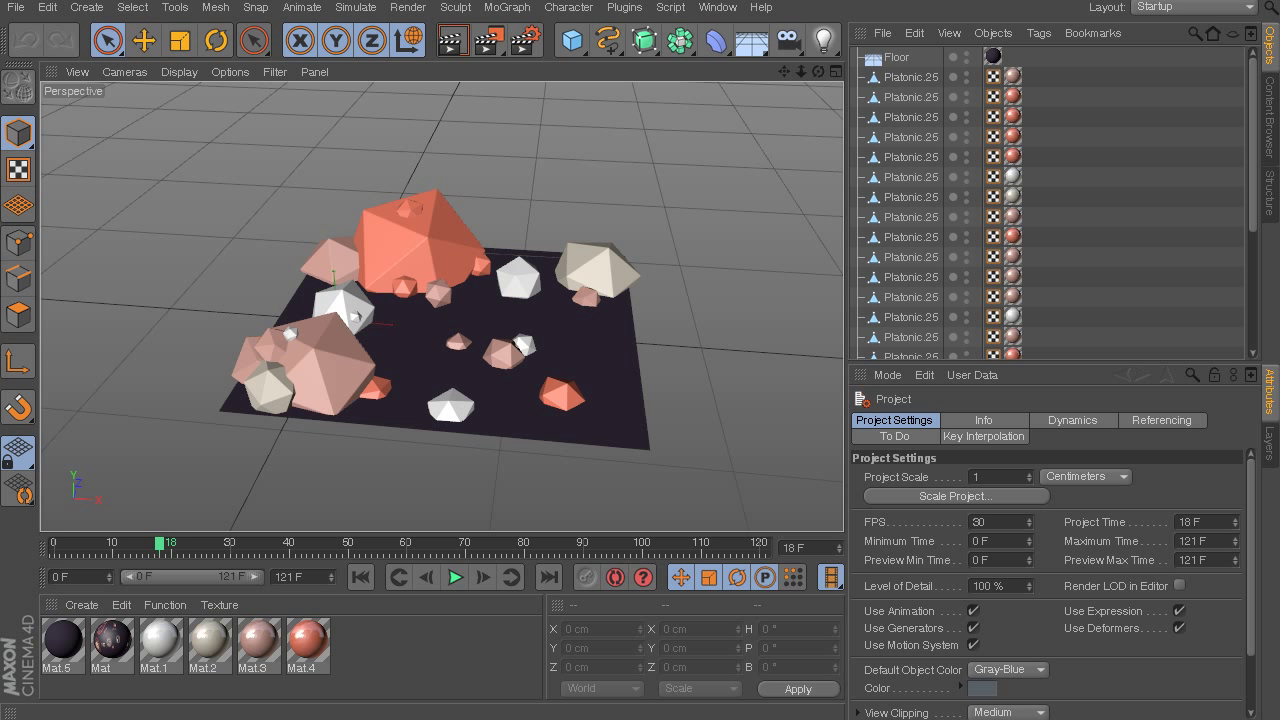
Return to After Effects and bring up the Project panel's context menu on empty space
key(alt+Tab)
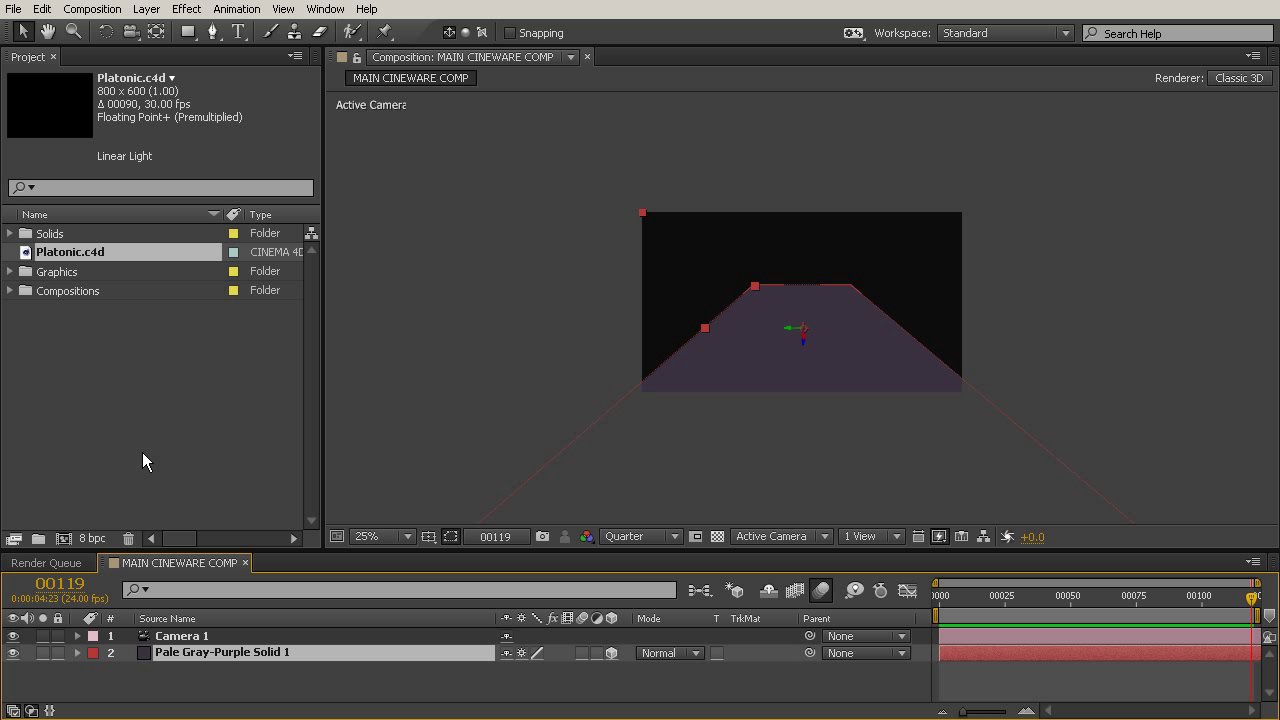
right_click(150, 336)
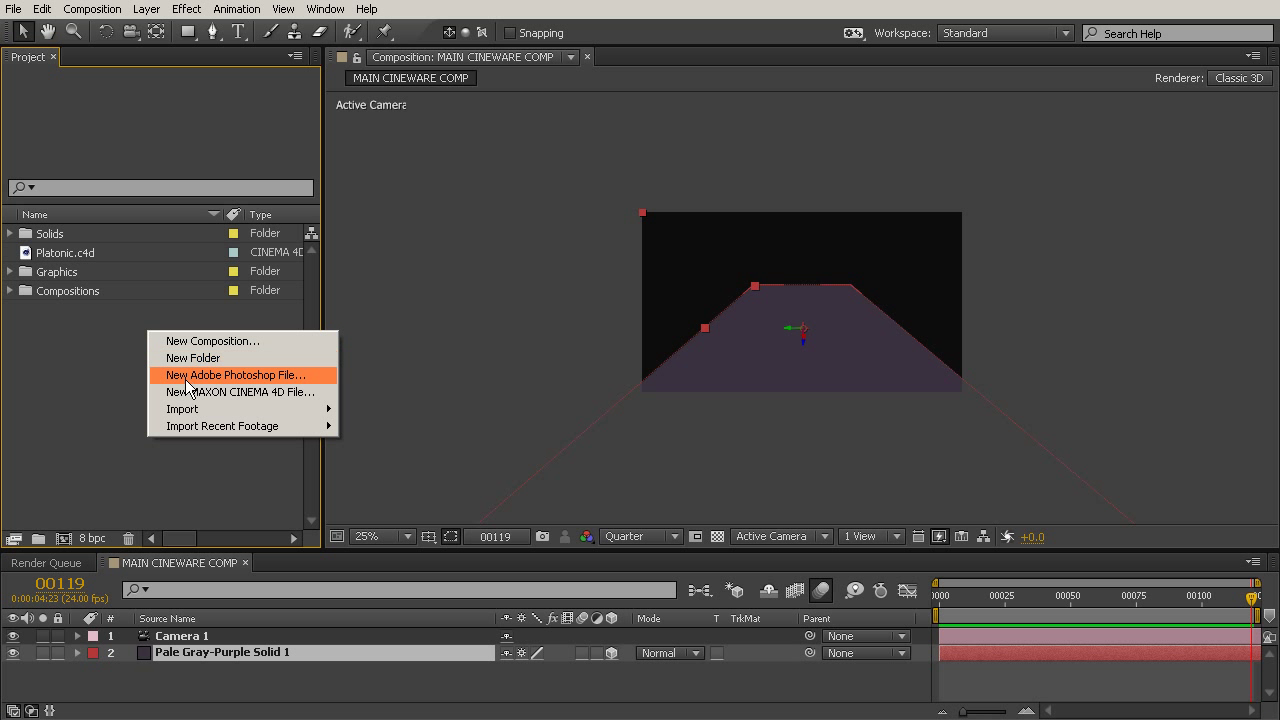
Import PlatonicLandscape.c4d through Import > File from the Project panel menu
mouse_move(186, 414)
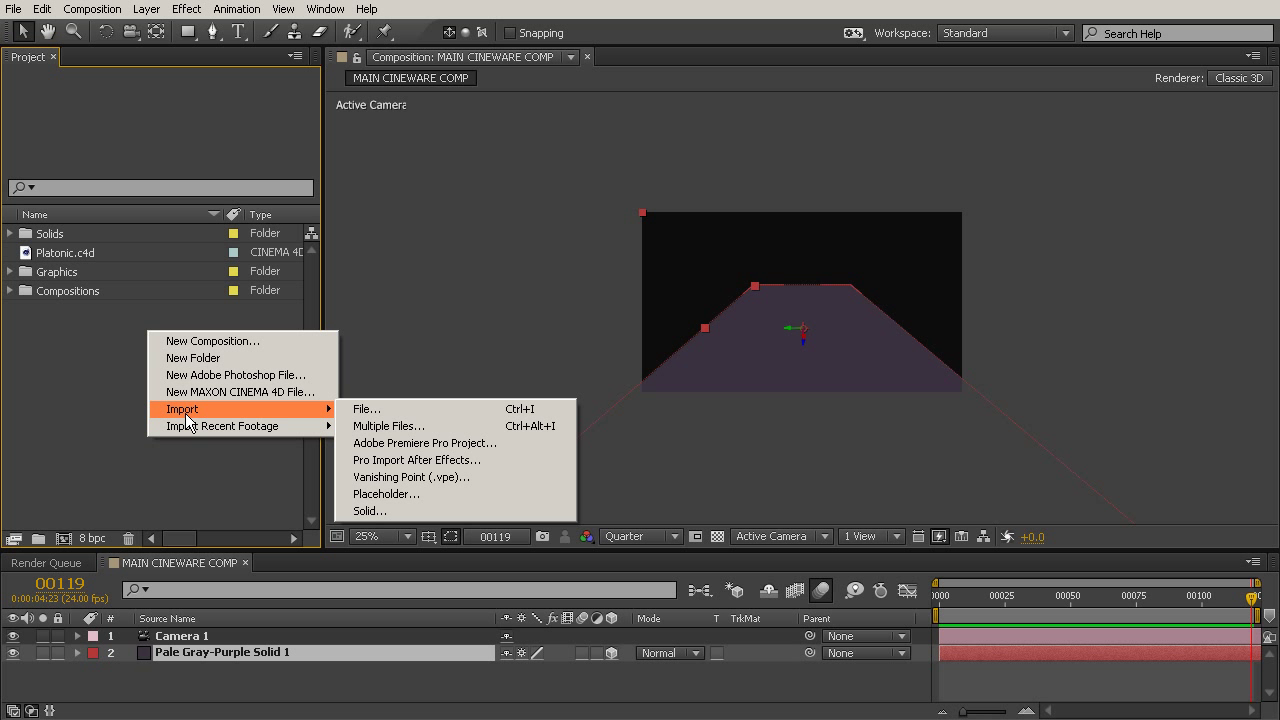
click(431, 415)
click(204, 186)
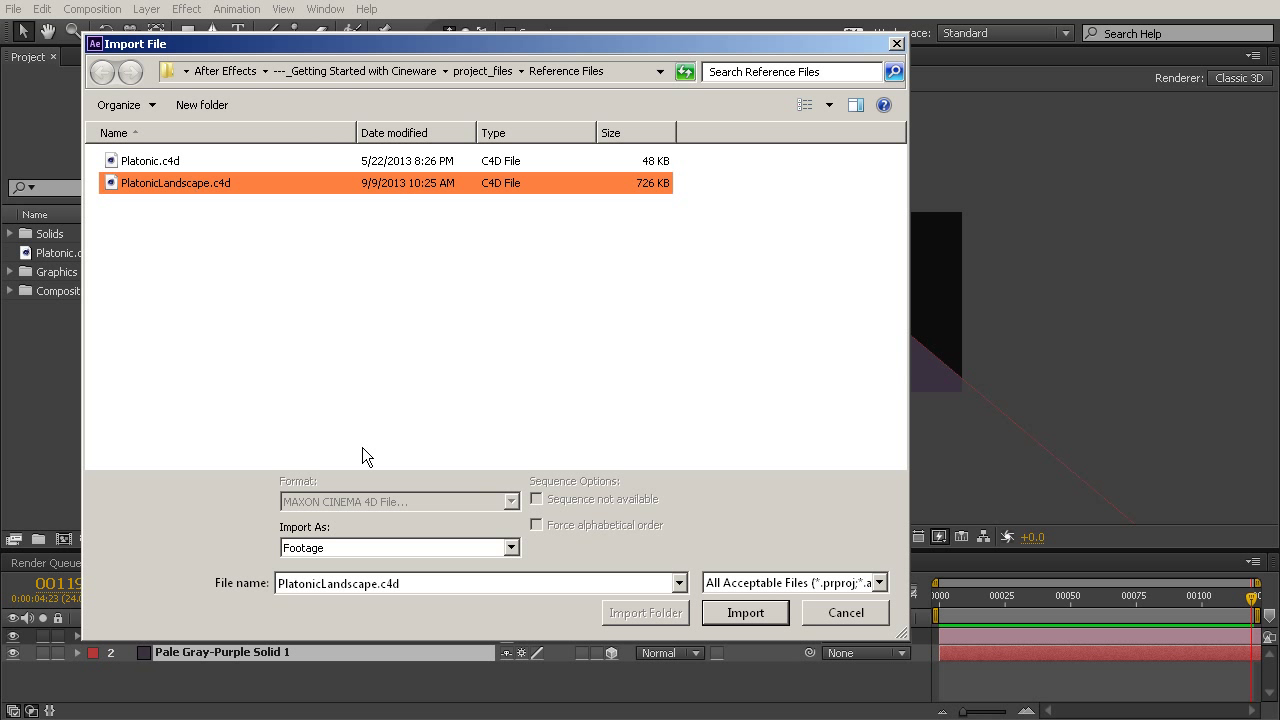
click(743, 612)
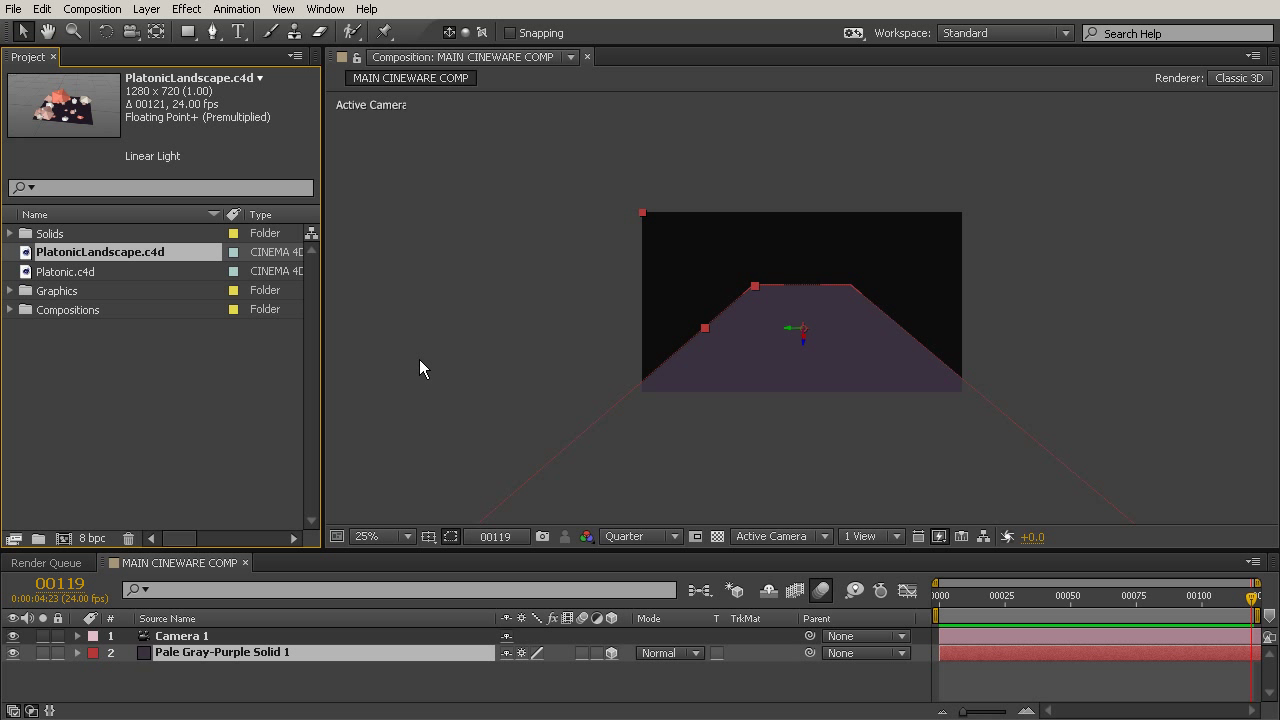
Trash Platonic.c4d from the project, then select PlatonicLandscape.c4d
click(104, 273)
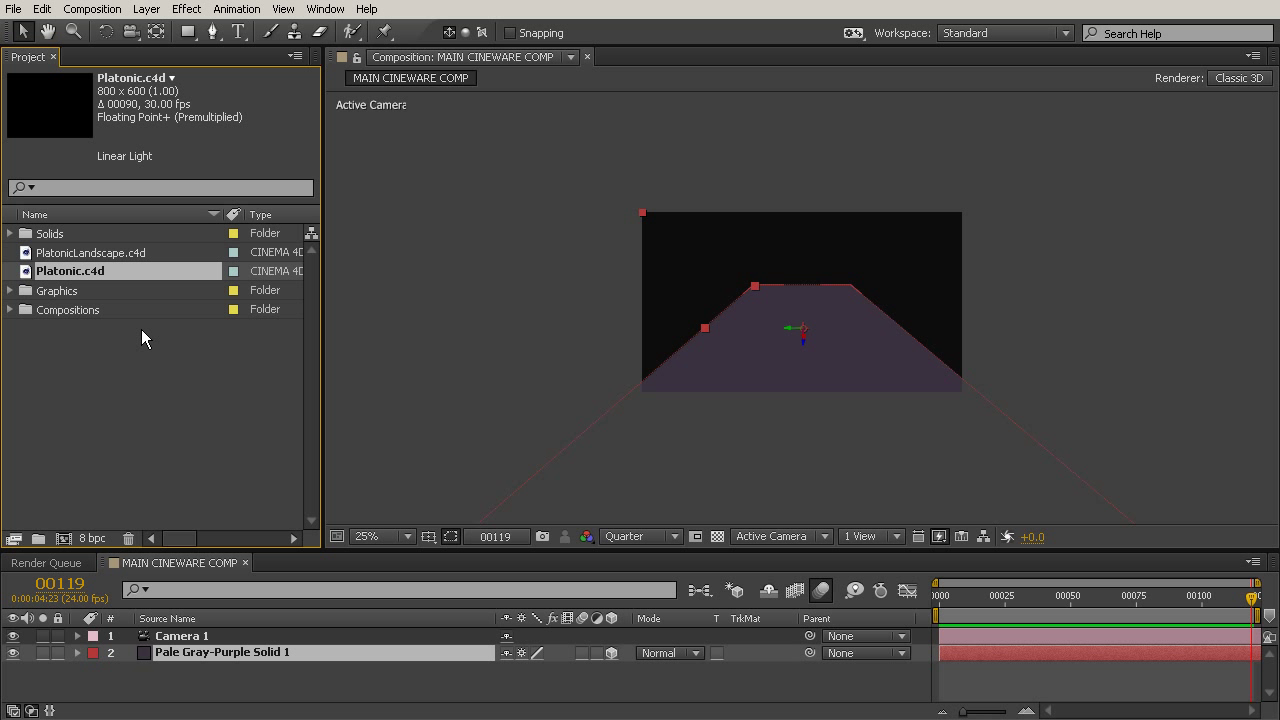
click(128, 540)
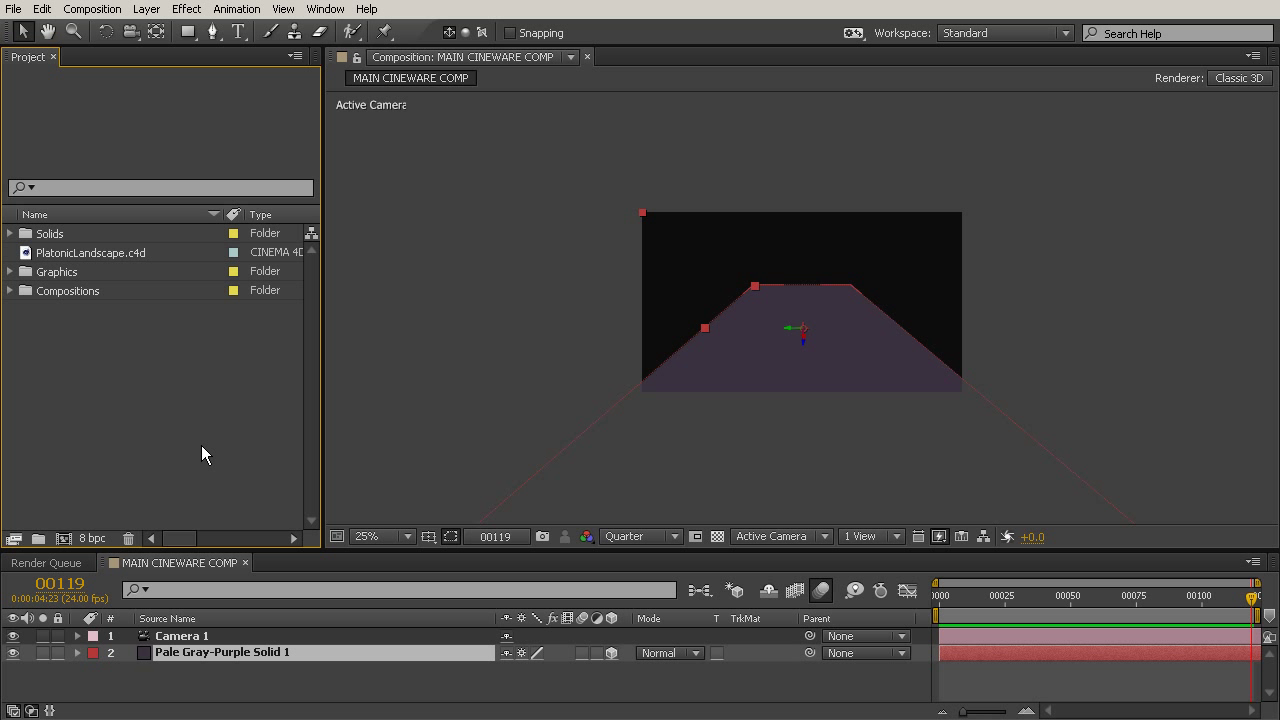
click(131, 253)
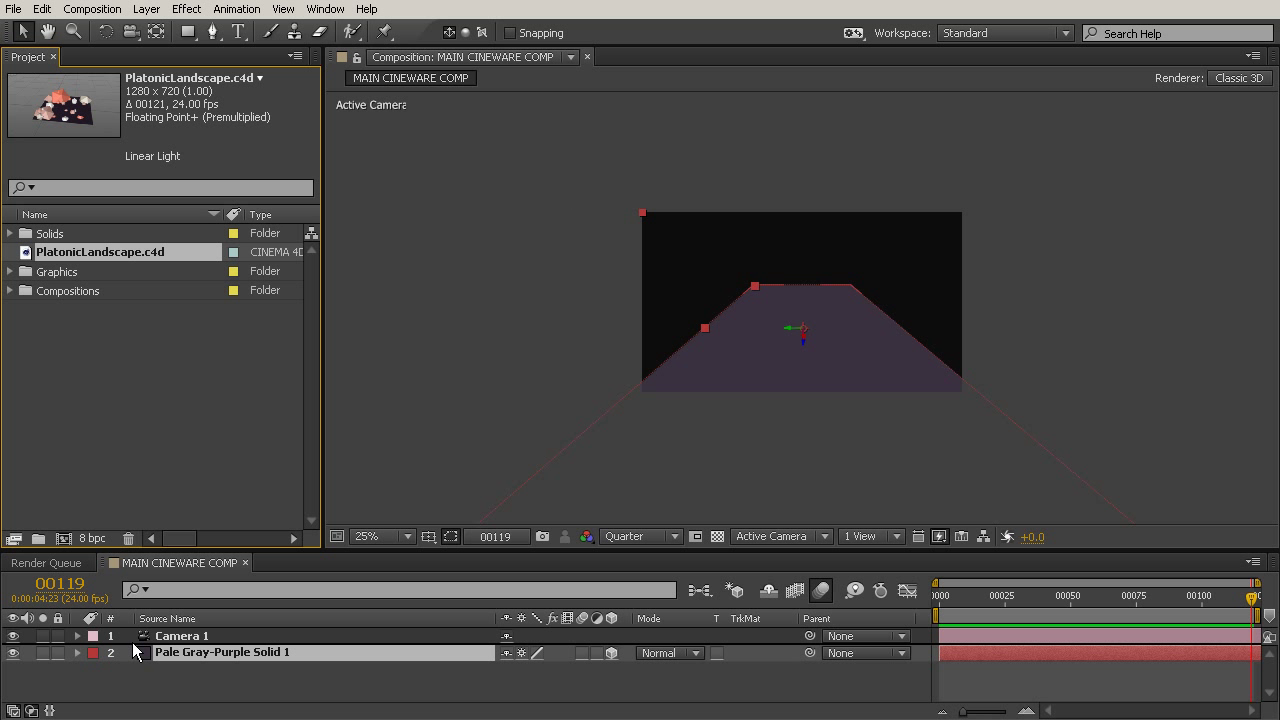
Add PlatonicLandscape.c4d as a comp layer, view it at 50% zoom, and widen Effect Controls
drag(137, 651, 137, 646)
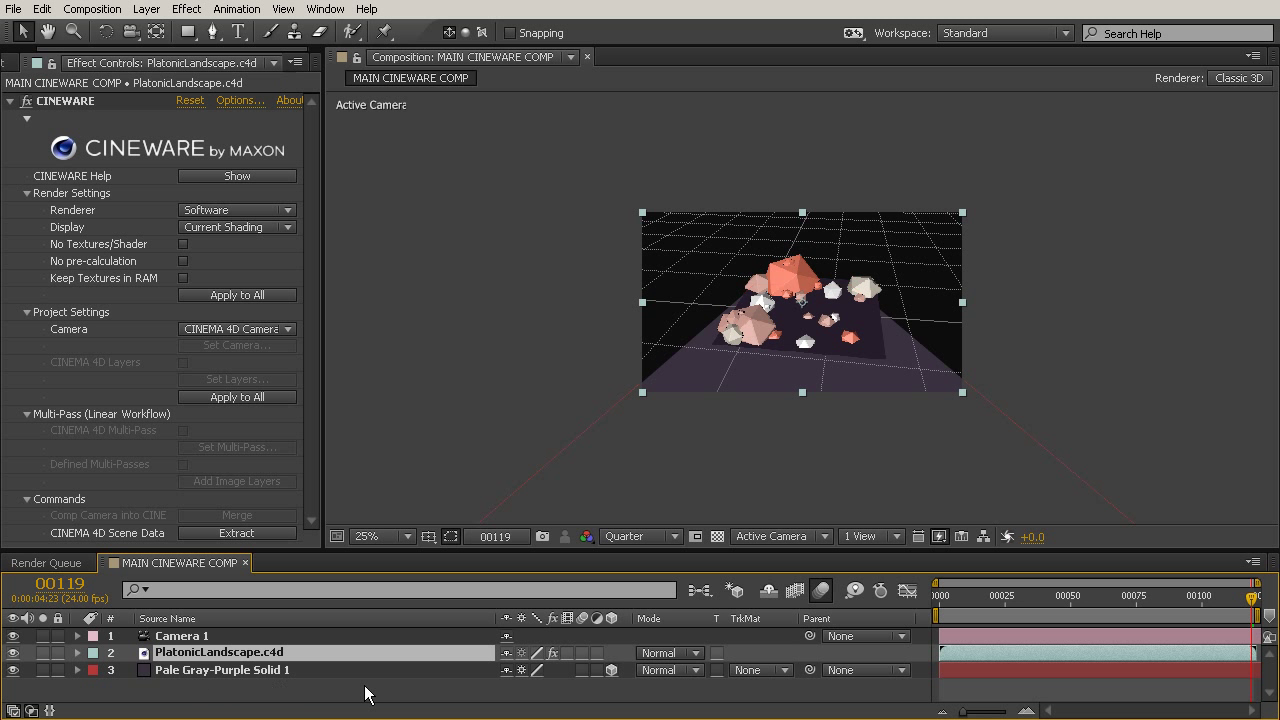
key(period)
key(period)
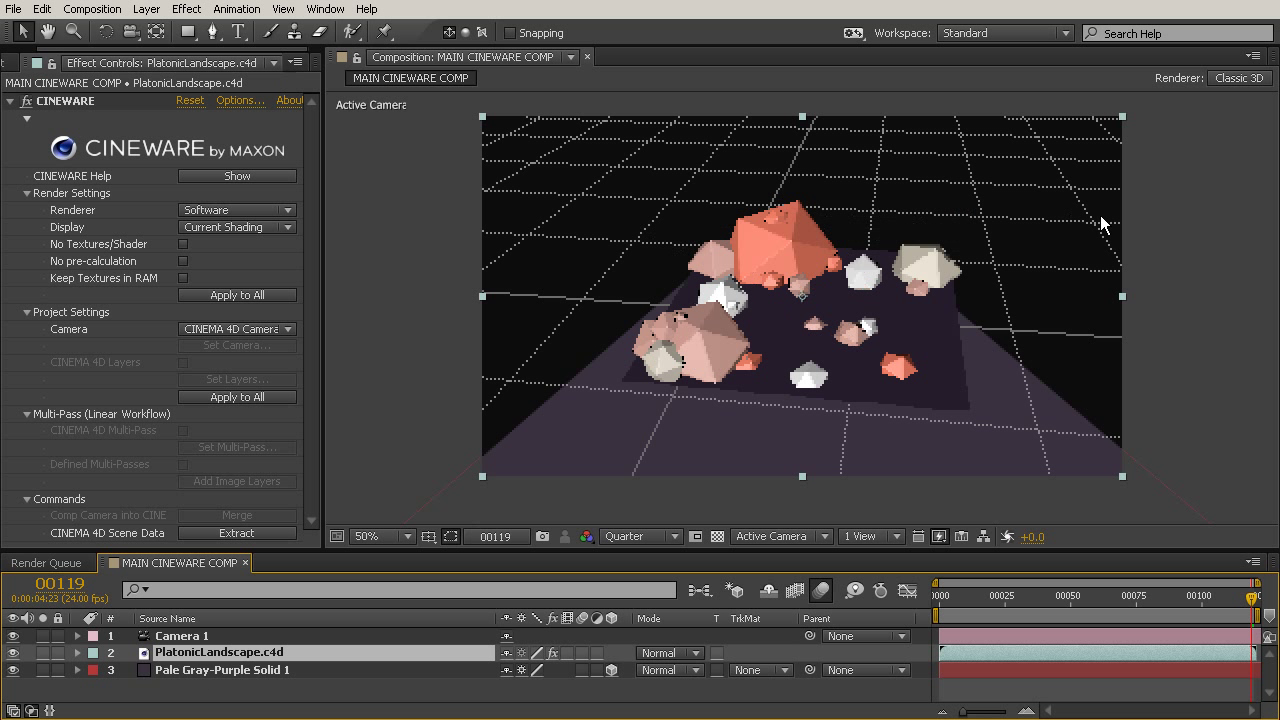
drag(847, 177, 828, 209)
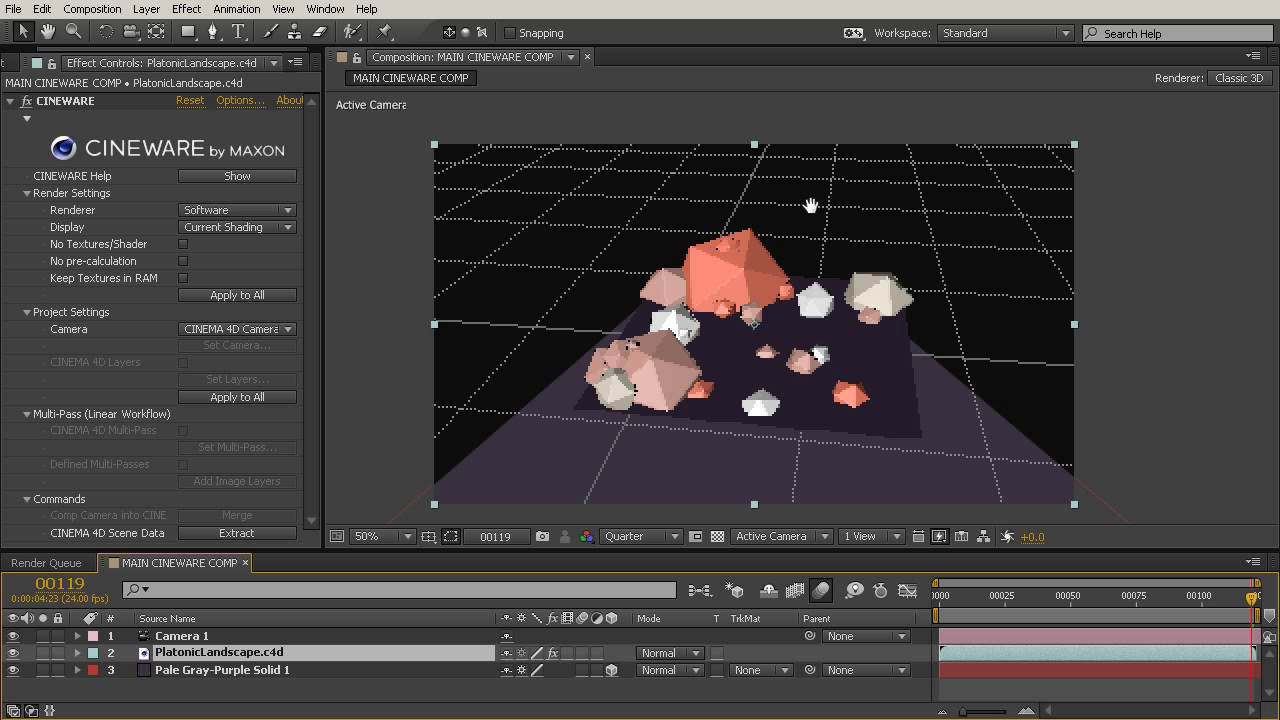
drag(810, 205, 811, 205)
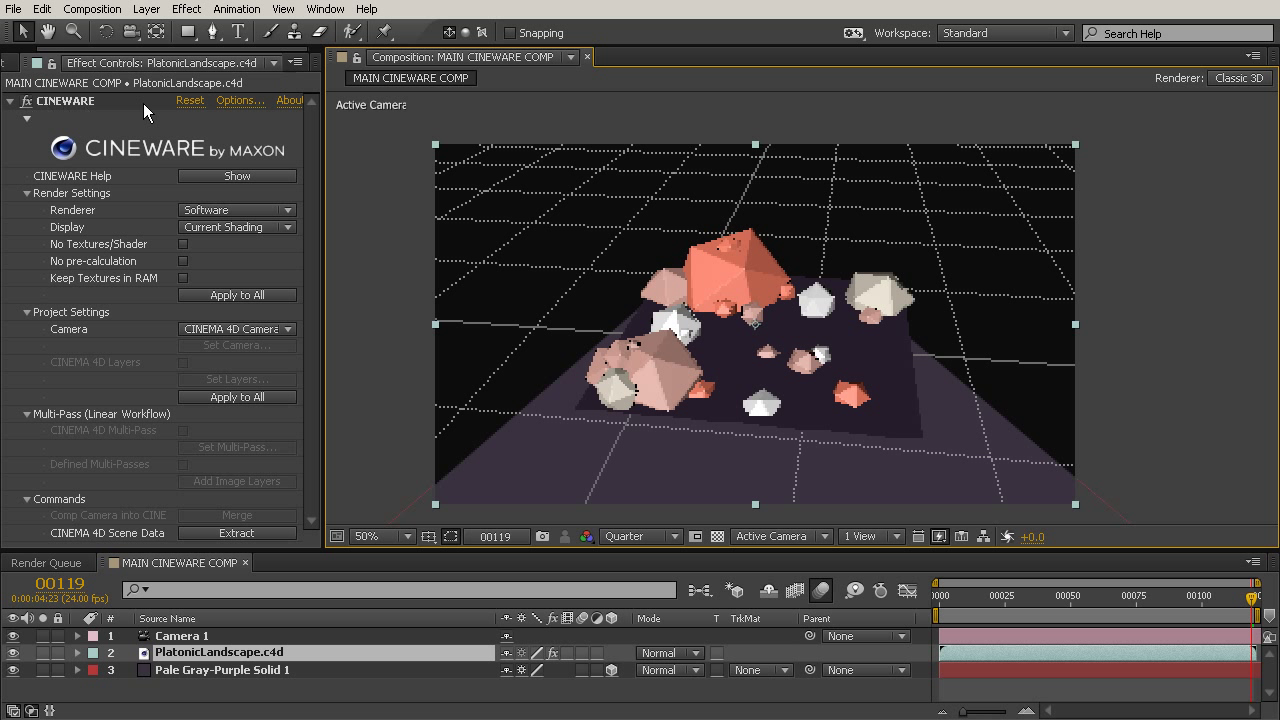
drag(320, 174, 362, 174)
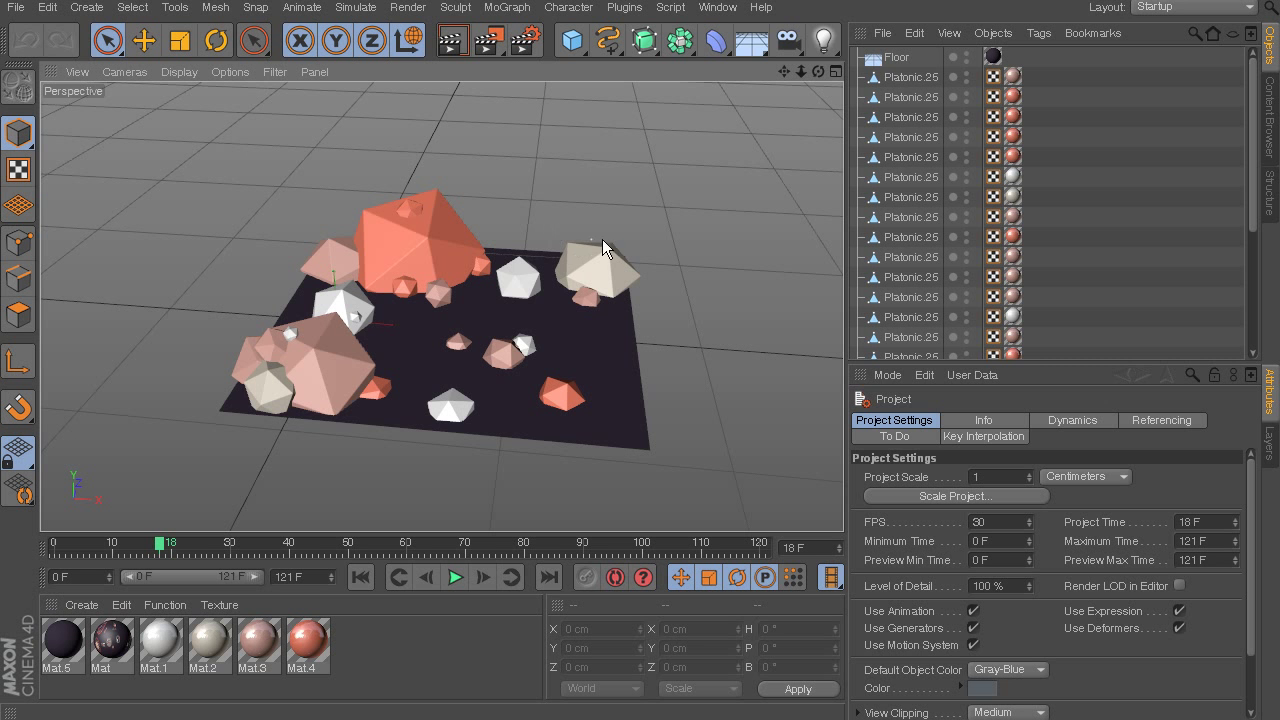
Orbit the Perspective viewport down to a near-horizon view of the solids
alt+drag(744, 266, 595, 119)
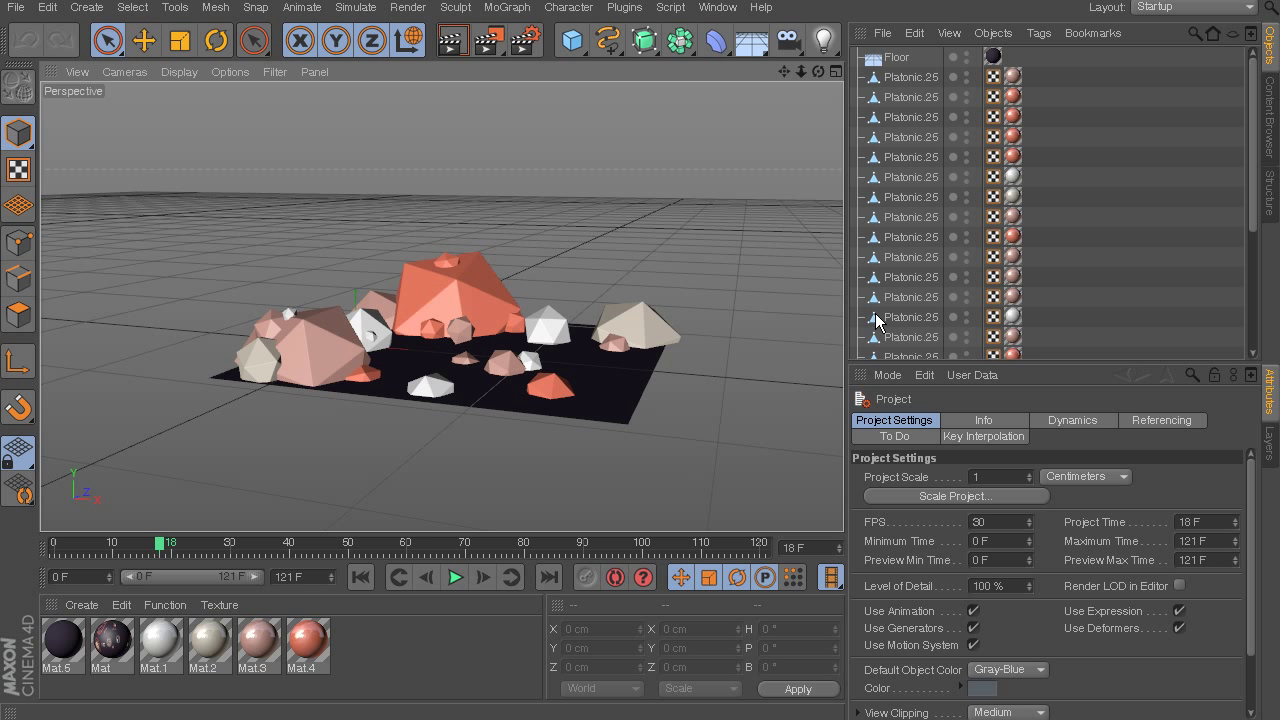
alt+drag(806, 269, 758, 255)
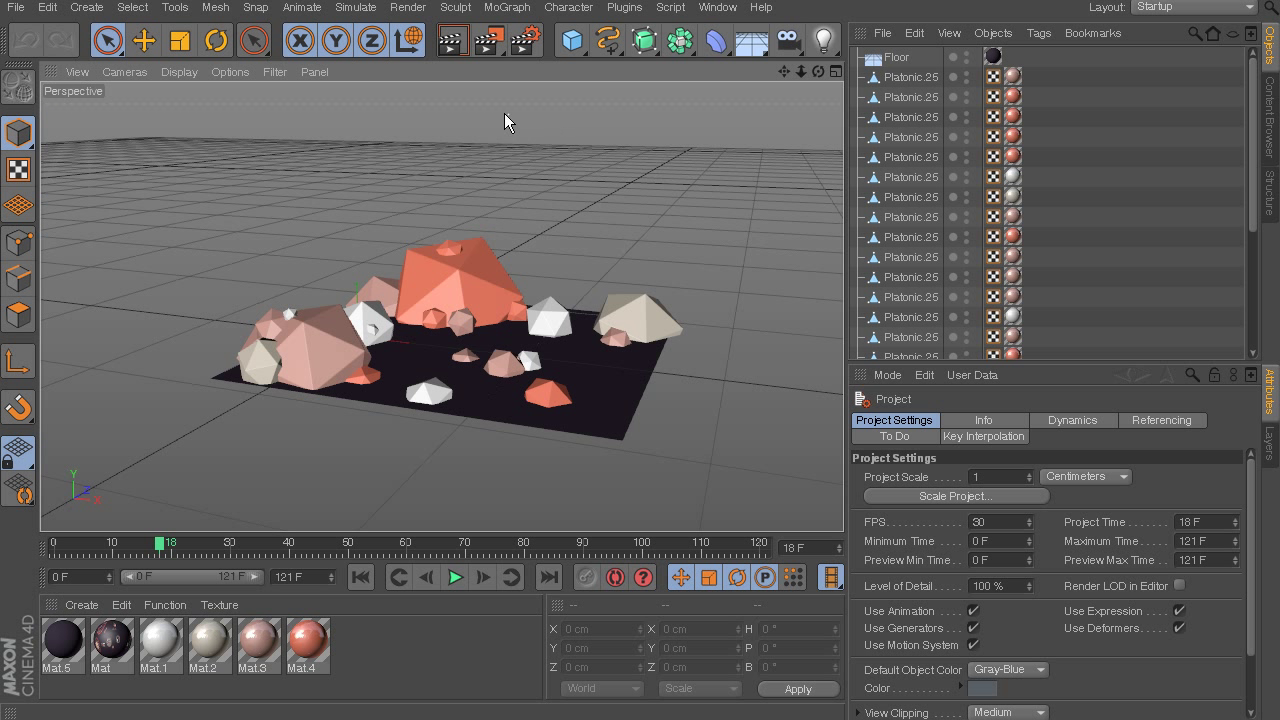
Start an Interactive Render Region, enlarge it over the solids, and set its quality to maximum
click(408, 9)
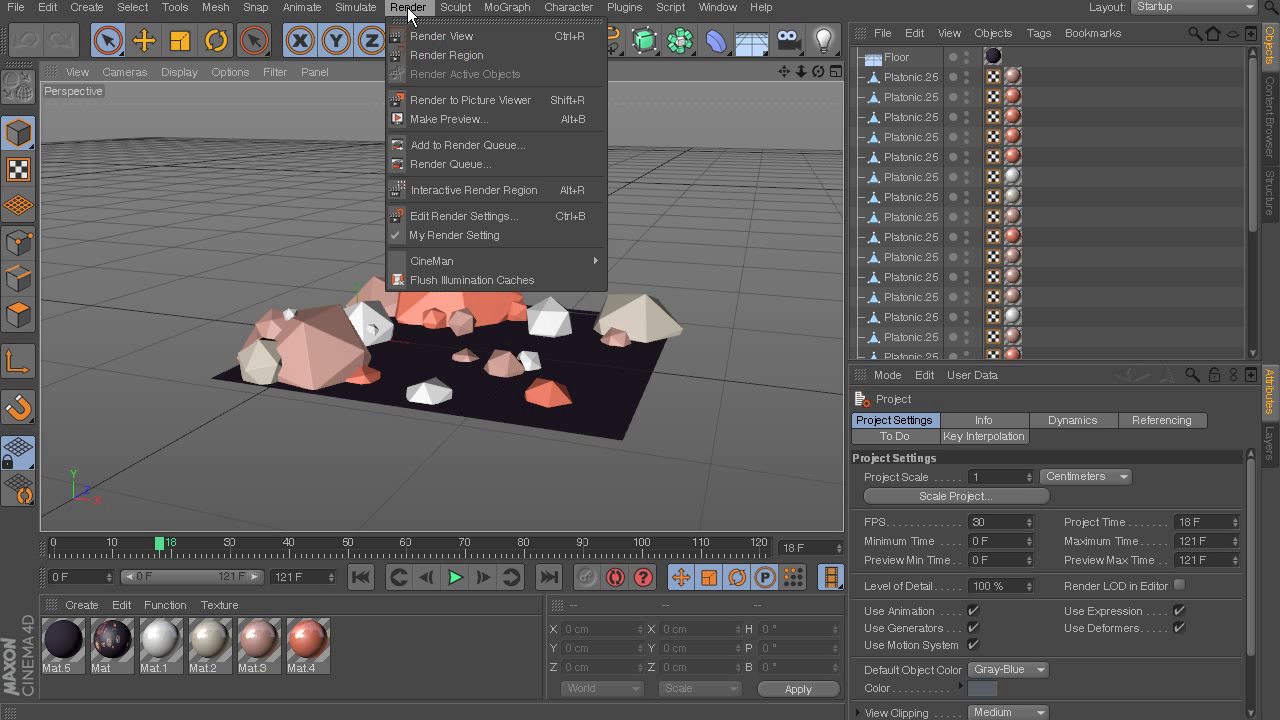
click(479, 190)
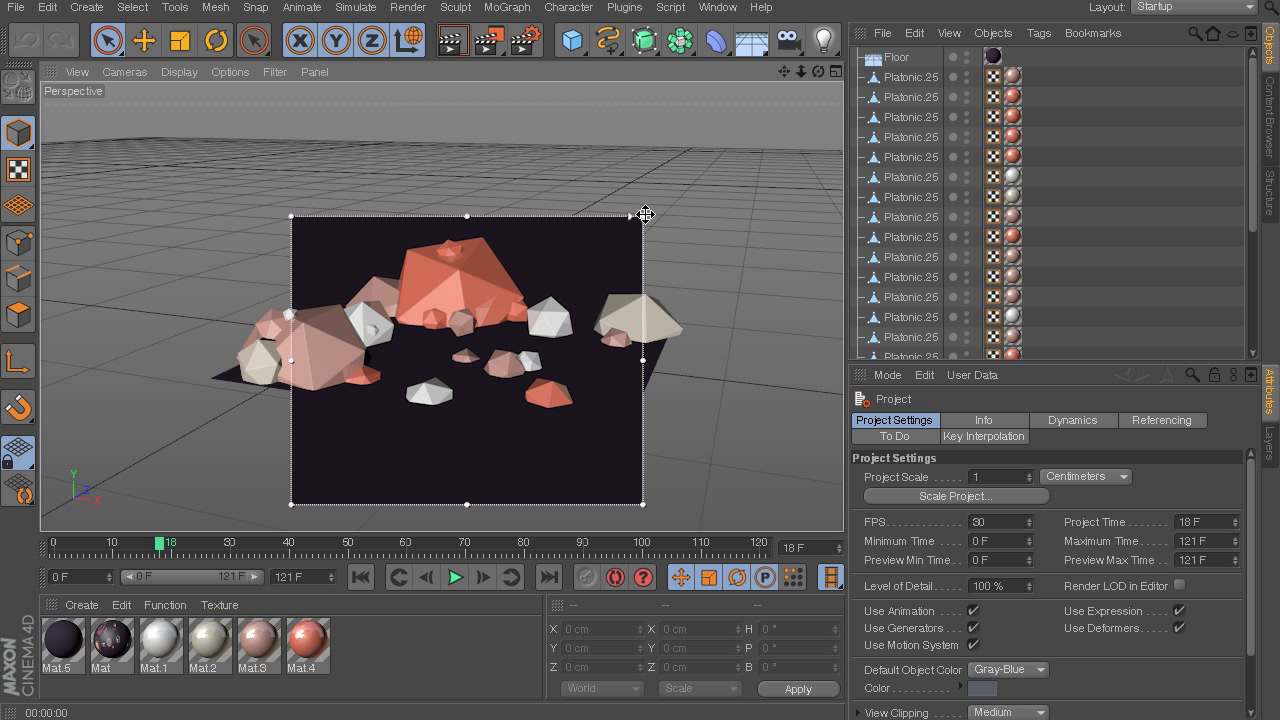
drag(645, 214, 692, 232)
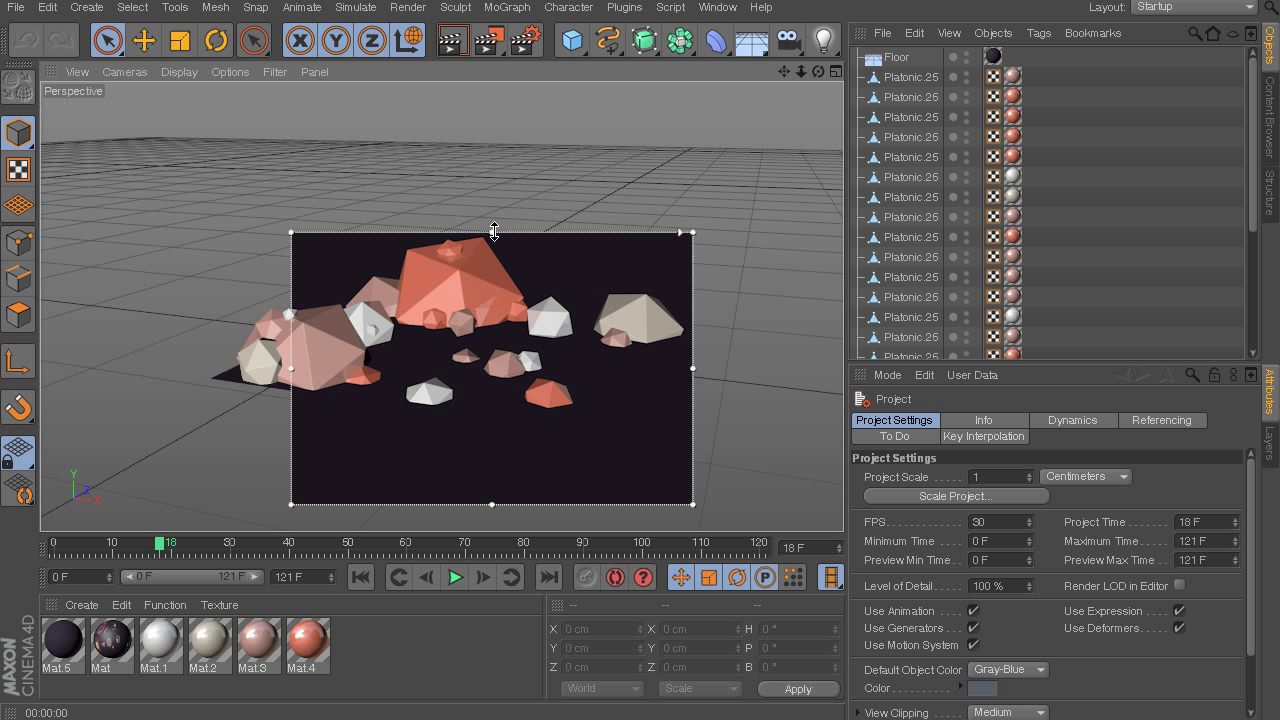
drag(491, 232, 491, 130)
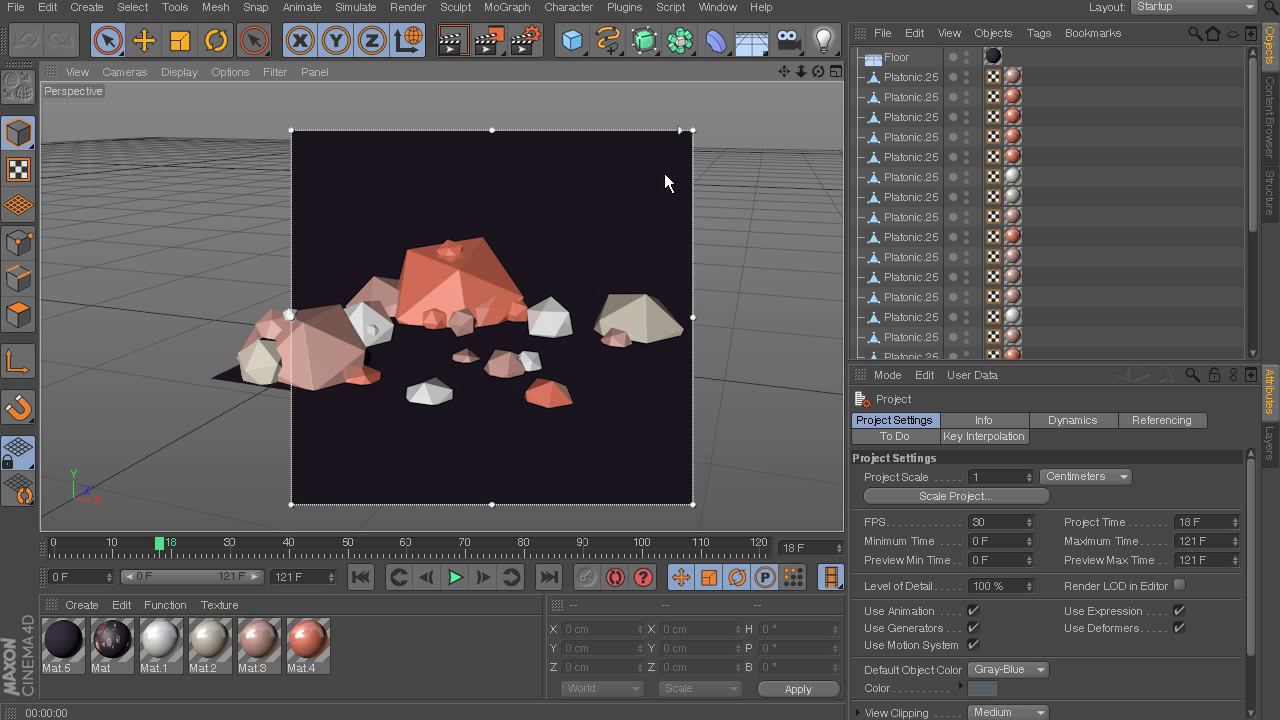
drag(681, 133, 677, 449)
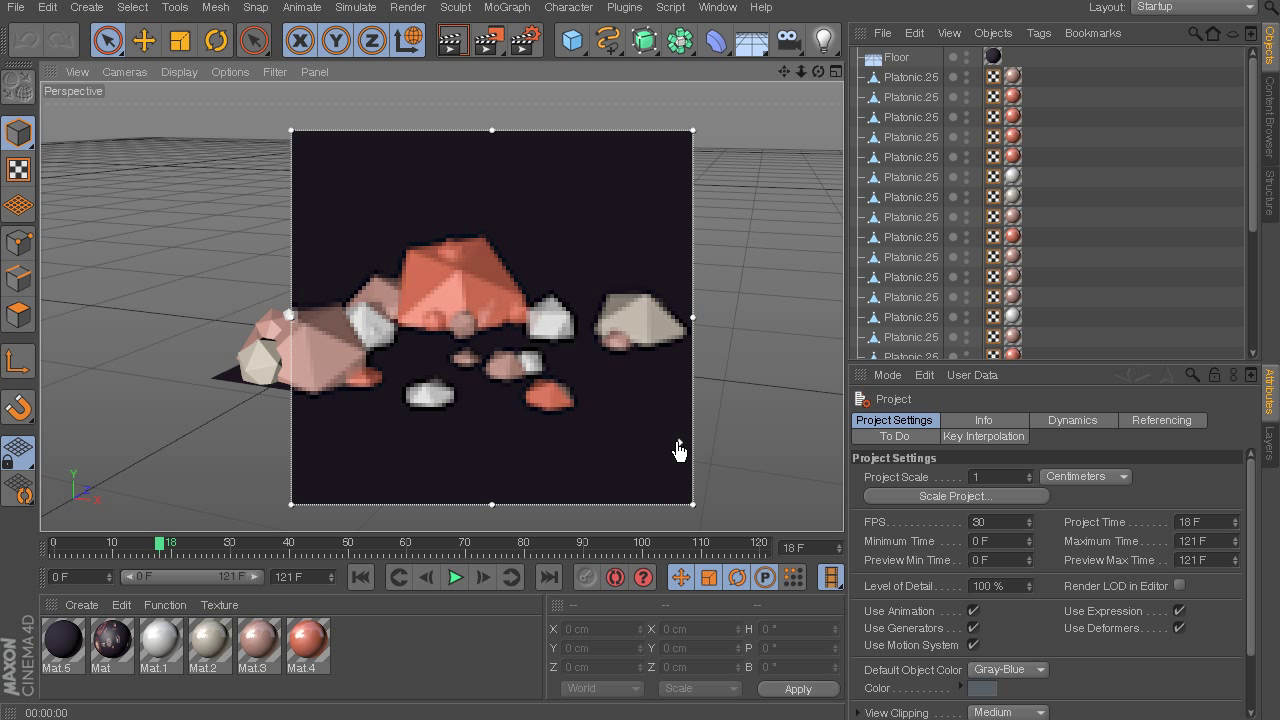
drag(677, 449, 763, 126)
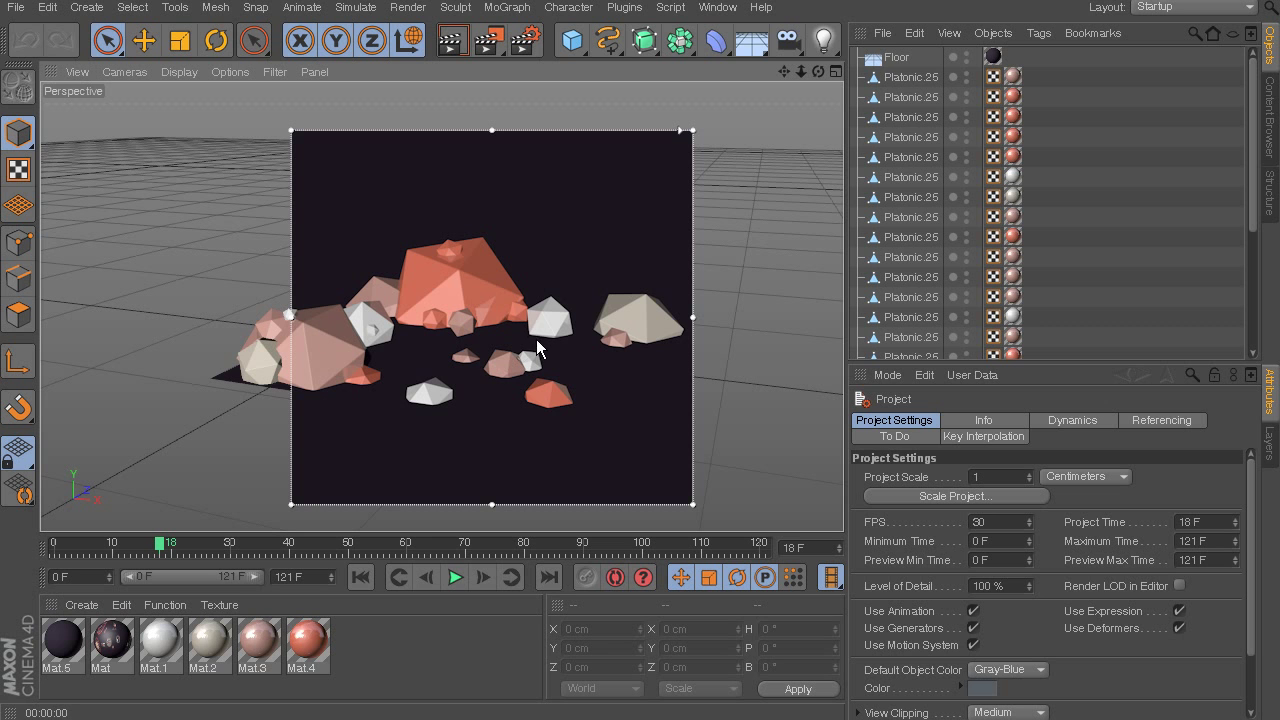
alt+drag(545, 294, 480, 330)
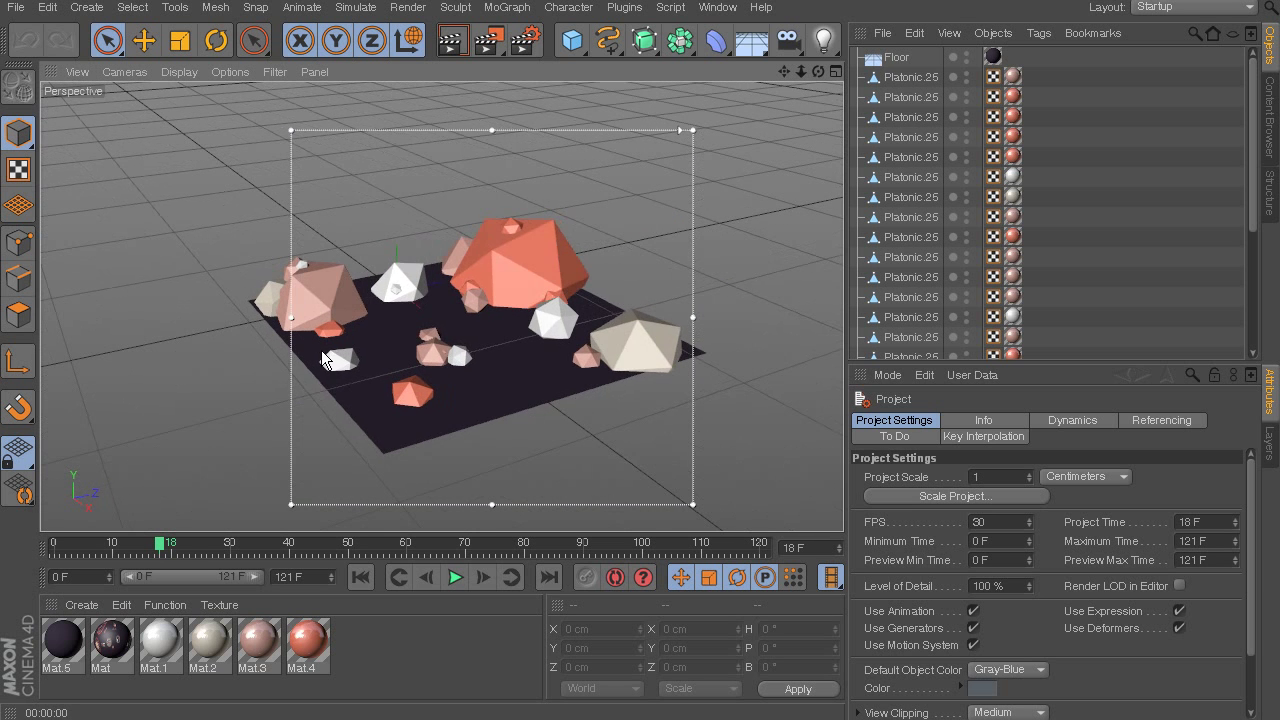
alt+drag(600, 335, 657, 422)
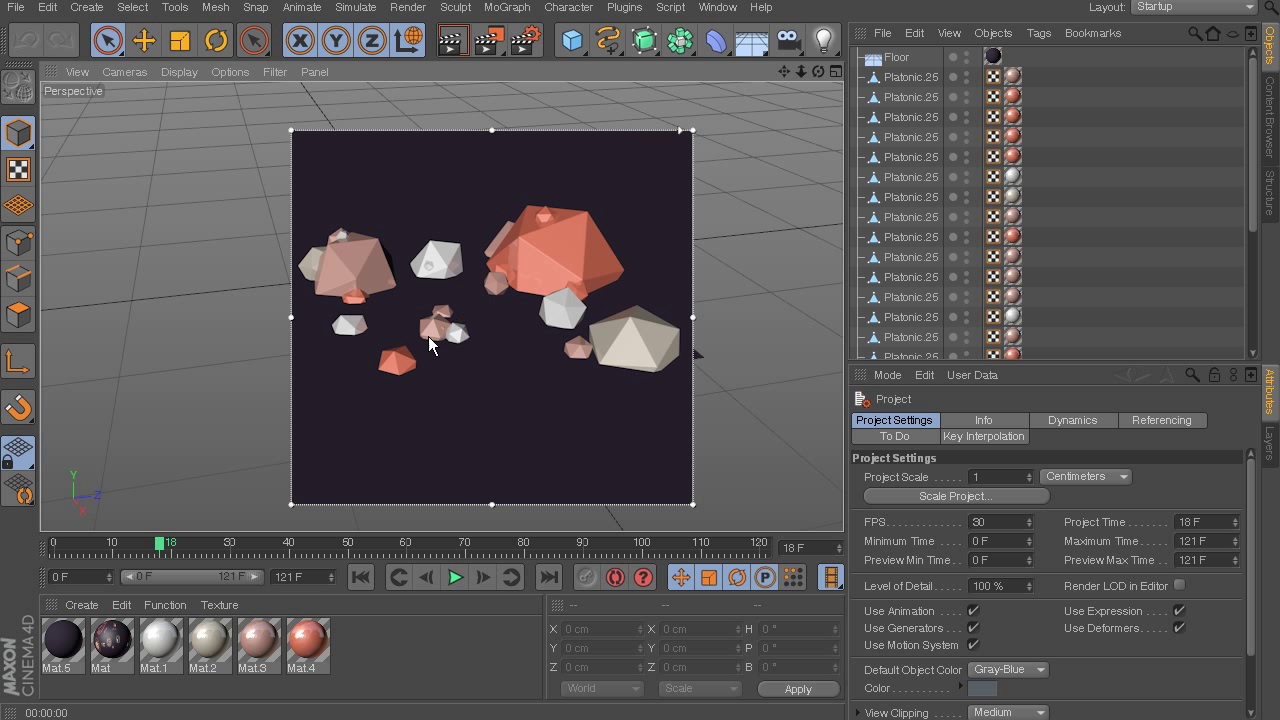
alt+drag(434, 318, 393, 332)
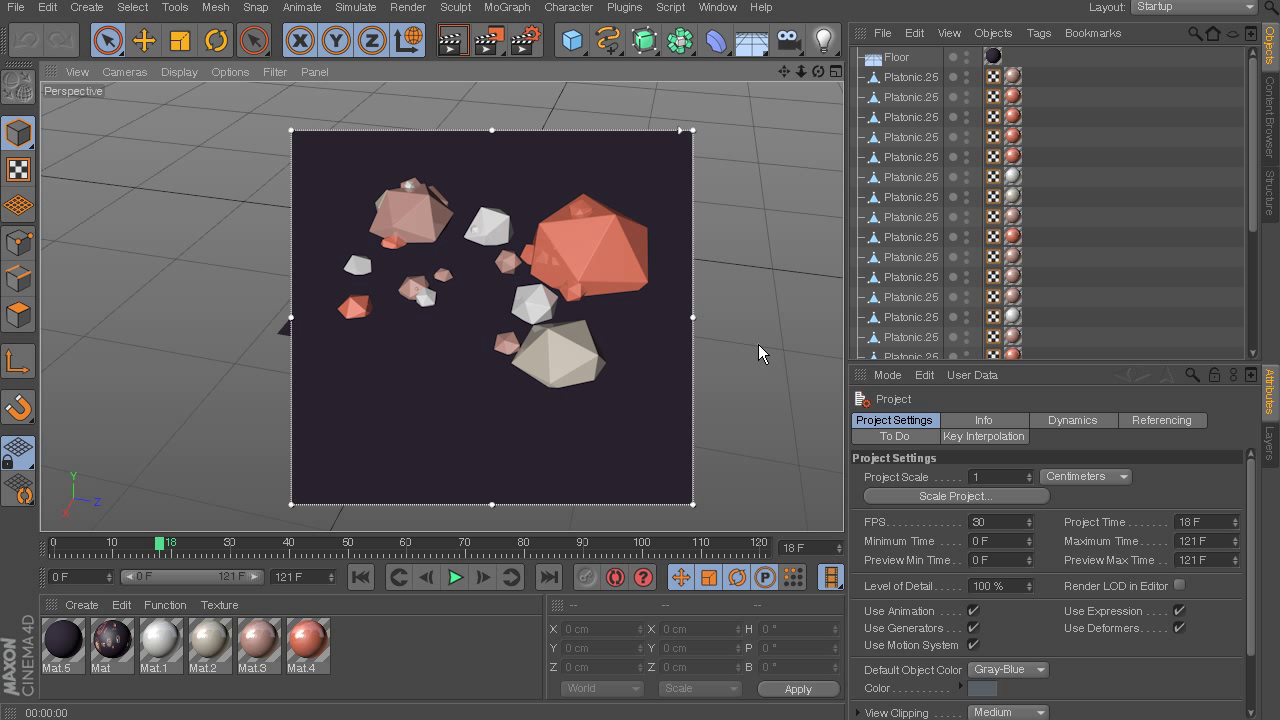
Add a Physical Sky from the Floor flyout and orbit to inspect the sky and shadows
click(753, 47)
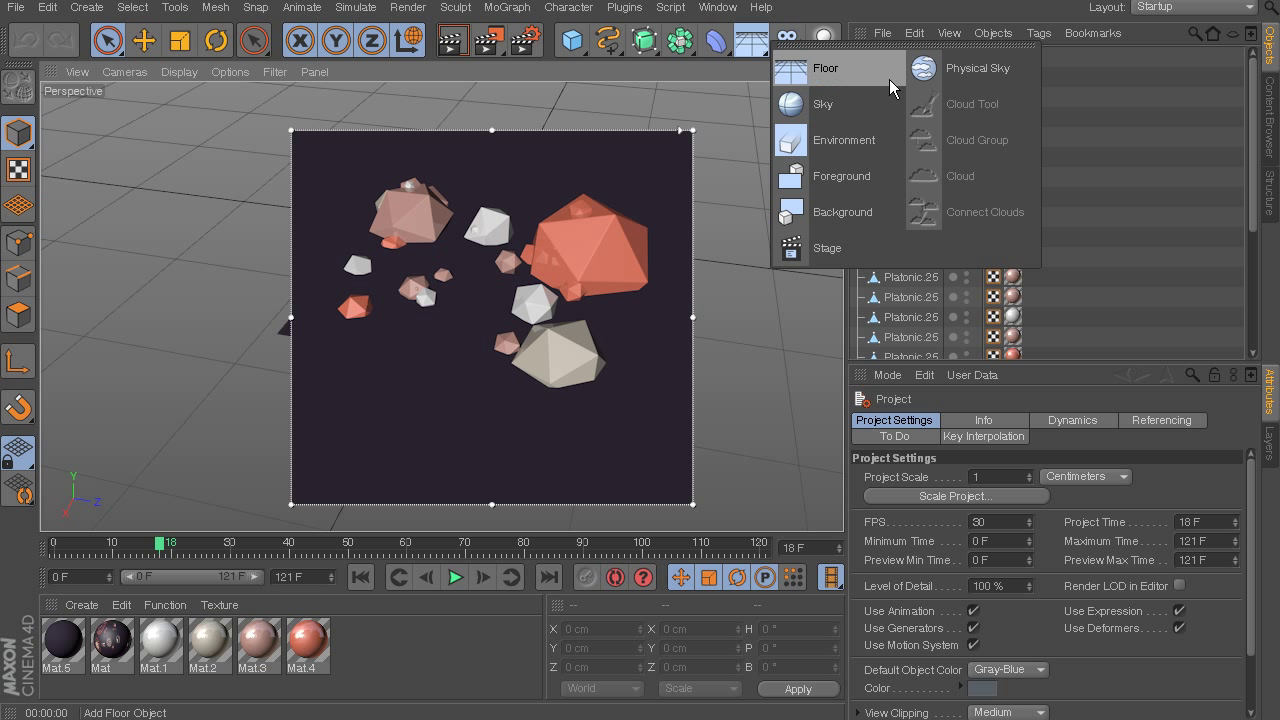
click(992, 77)
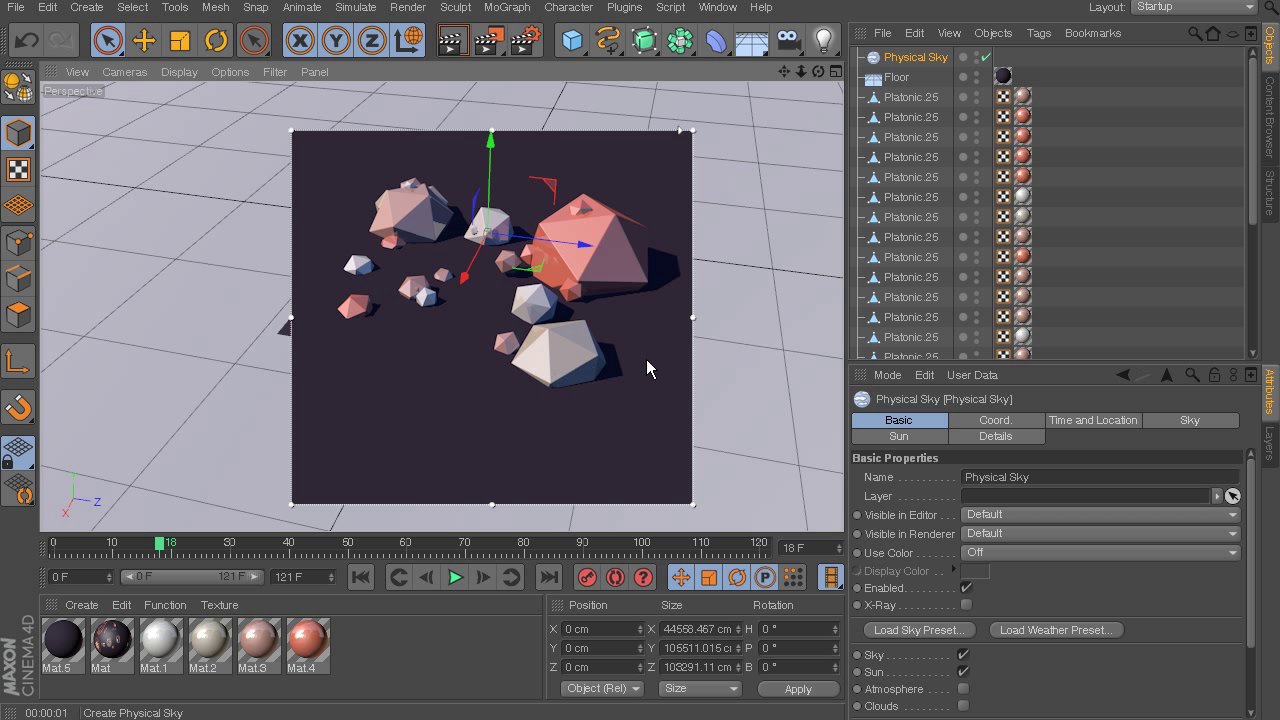
alt+drag(731, 451, 819, 374)
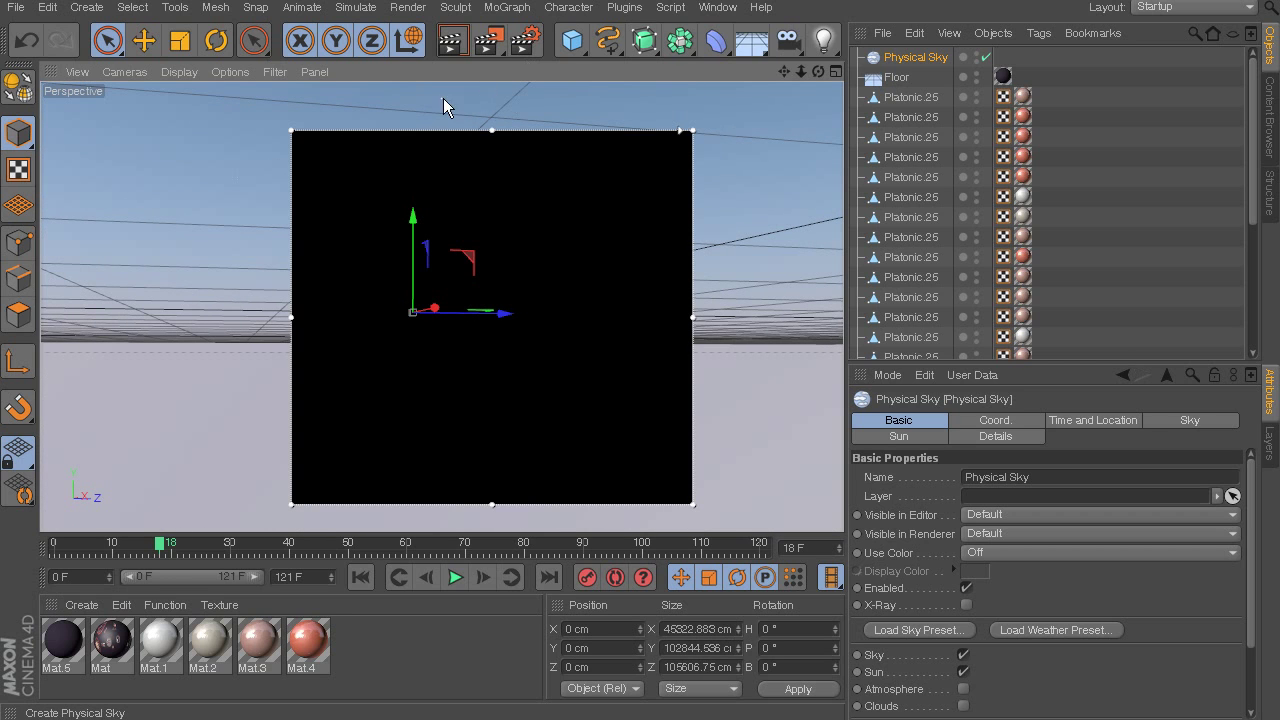
alt+drag(794, 115, 786, 320)
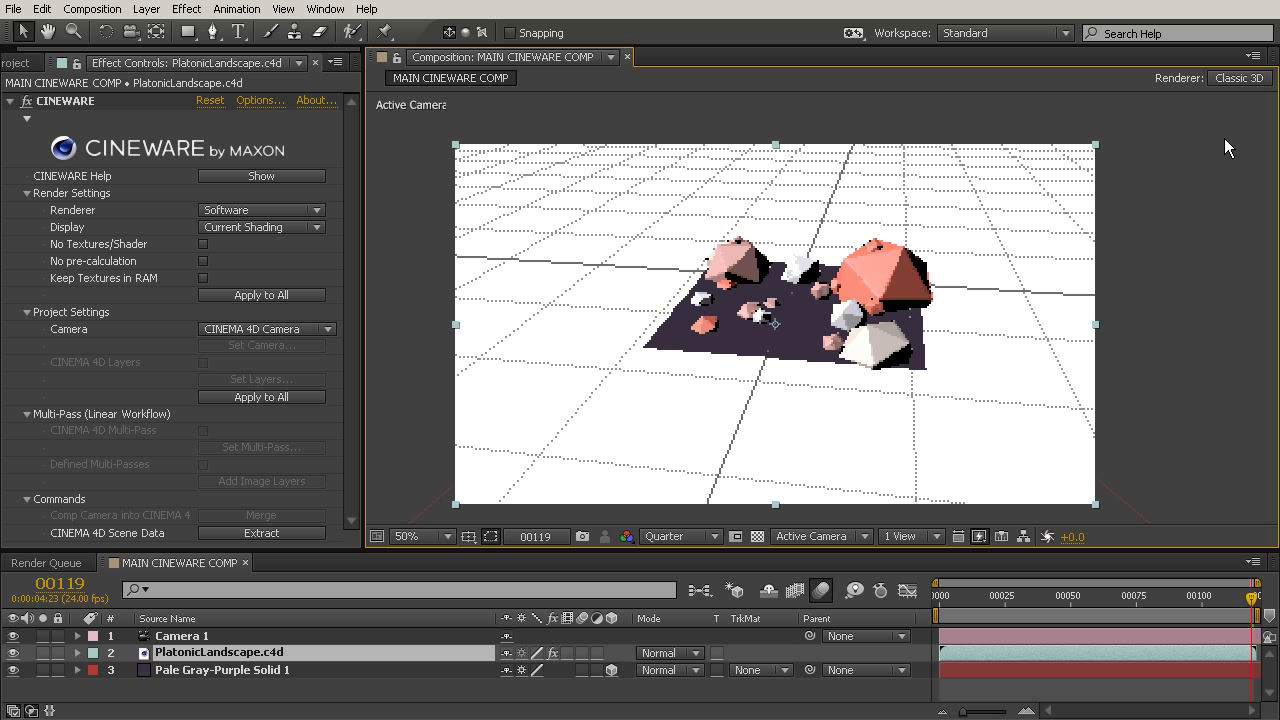
Deselect the refreshed PlatonicLandscape.c4d layer to view the Physical Sky lighting in the comp
click(1228, 147)
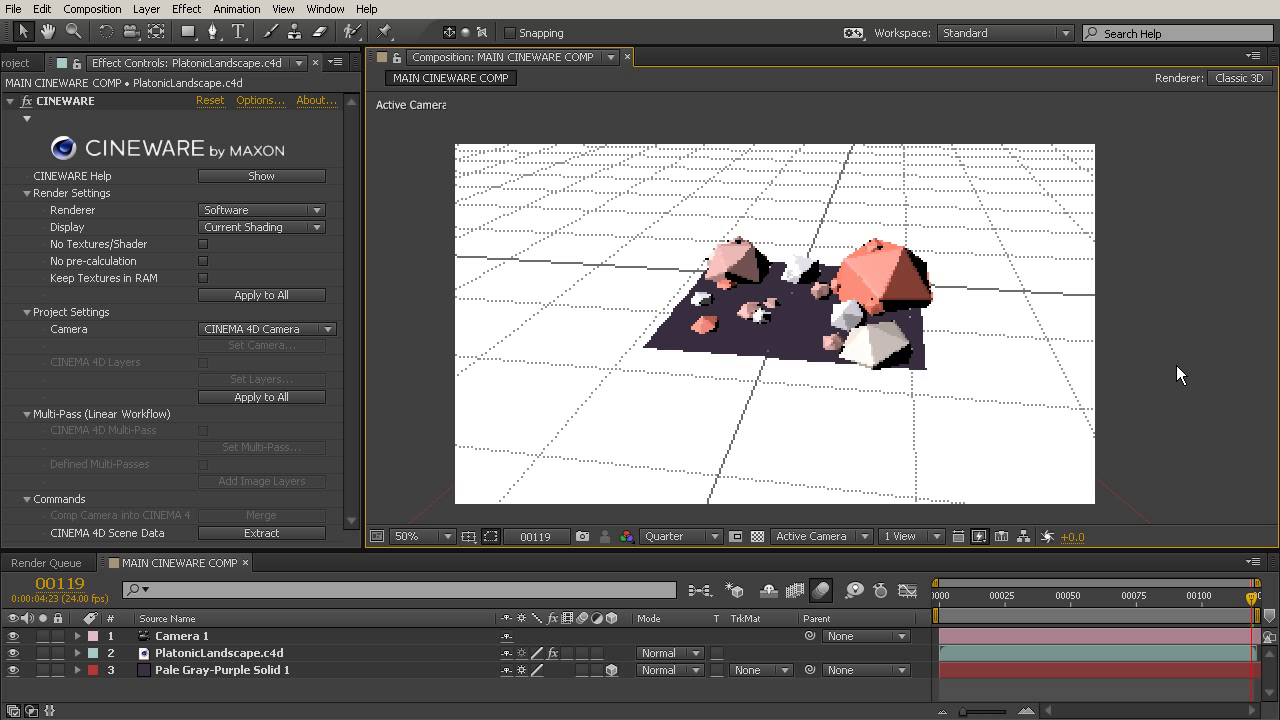